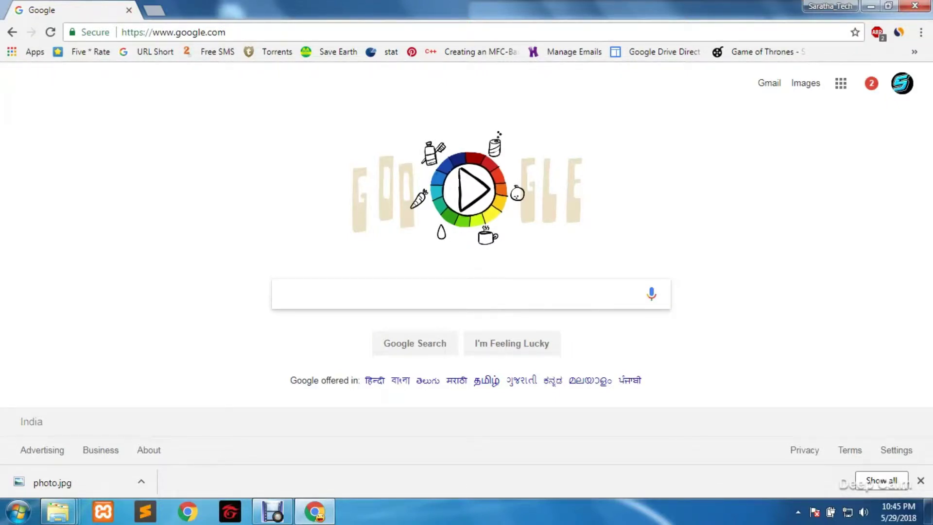
- Search Google for 'irctc' and open the IRCTC Next Generation eTicketing System result
{"action": "type", "text": "irctc"}
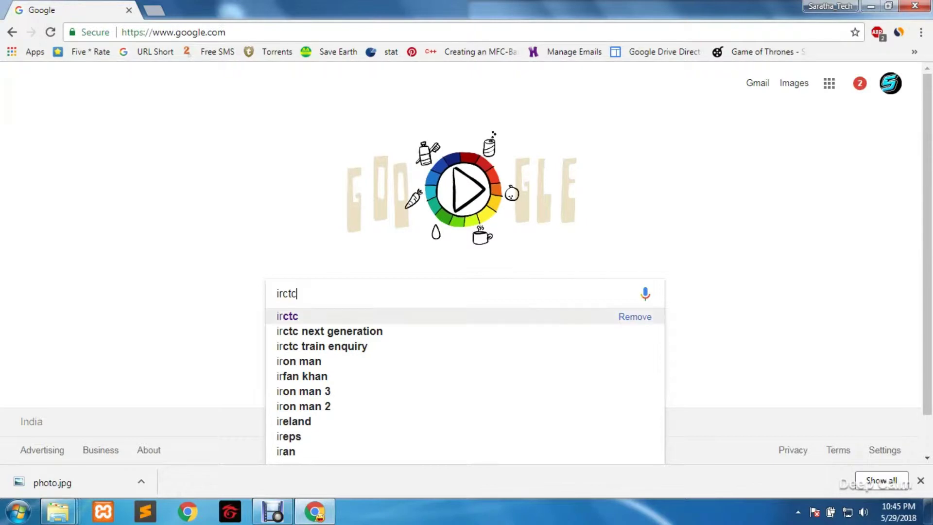
{"action": "key", "text": "Return"}
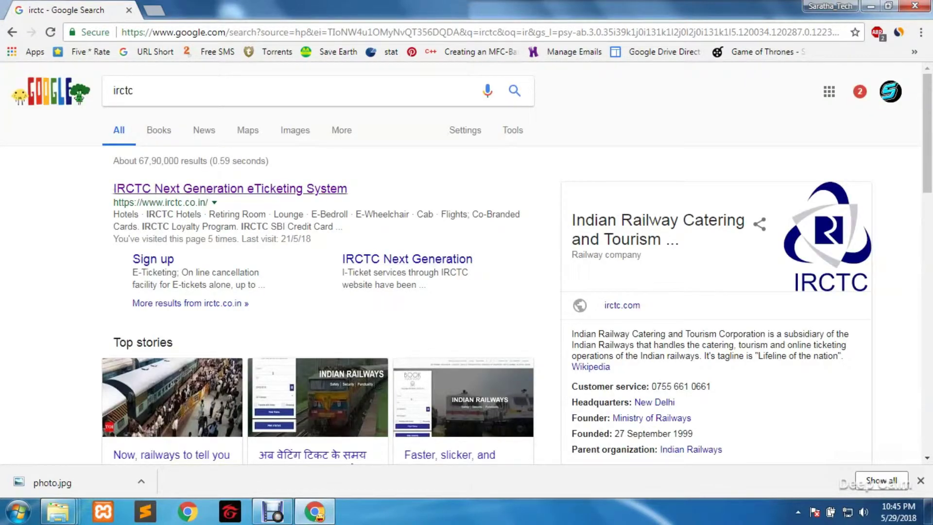
{"action": "left_click", "coordinate": [229, 188]}
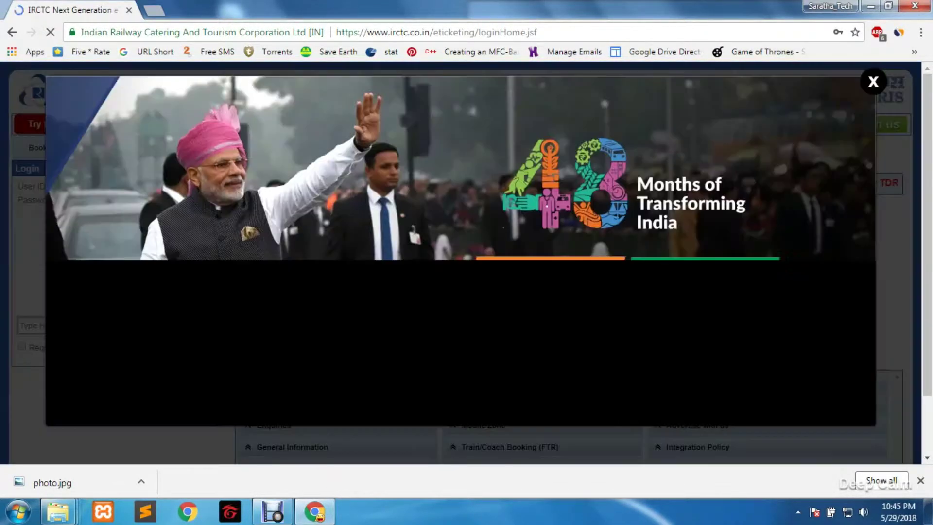
- Dismiss the promo popup and log in with captcha '45AX'
{"action": "left_click", "coordinate": [873, 81]}
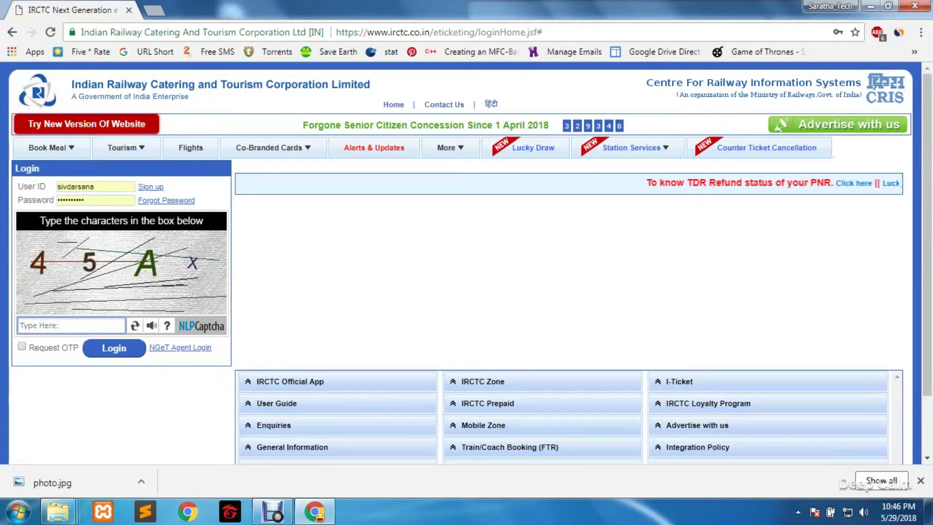
{"action": "type", "text": "45"}
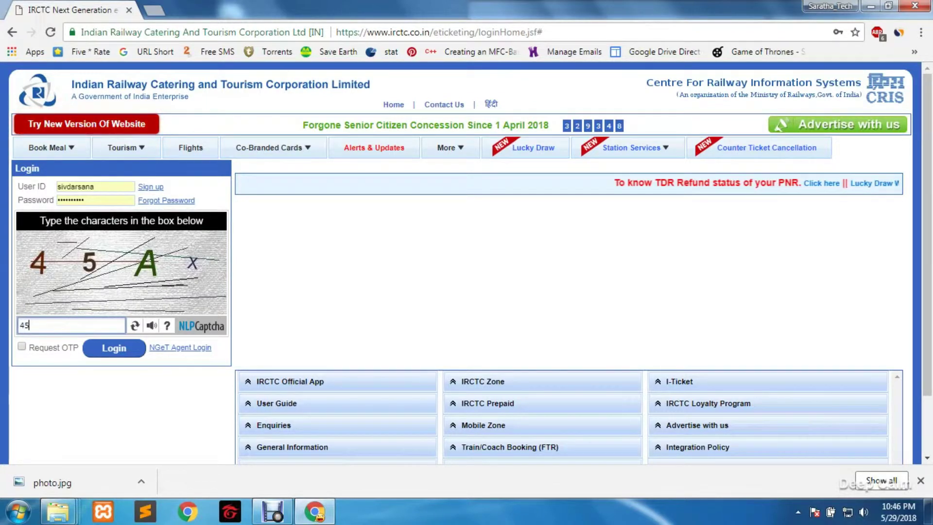
{"action": "type", "text": "AX"}
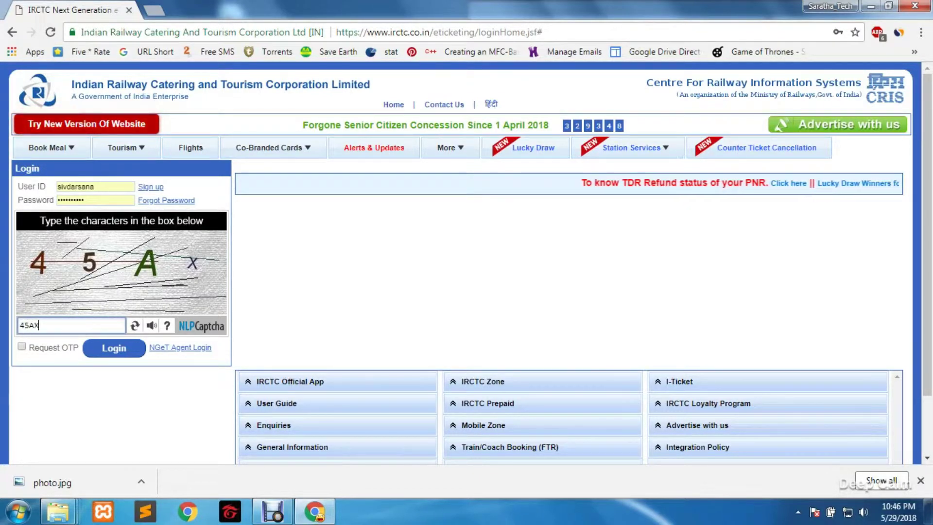
{"action": "key", "text": "Return"}
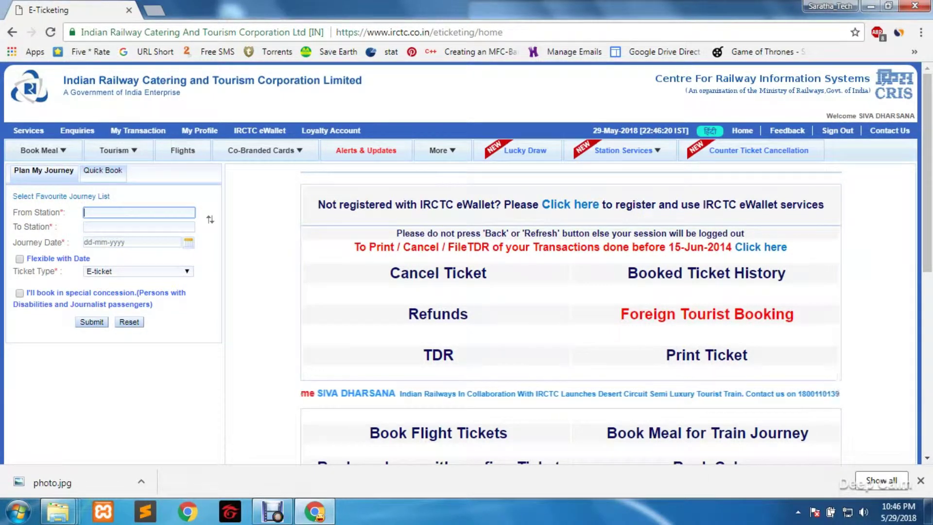
- Set From Station to CHENNAI EGMORE - MS and To Station to DELHI - DLI
{"action": "type", "text": "che"}
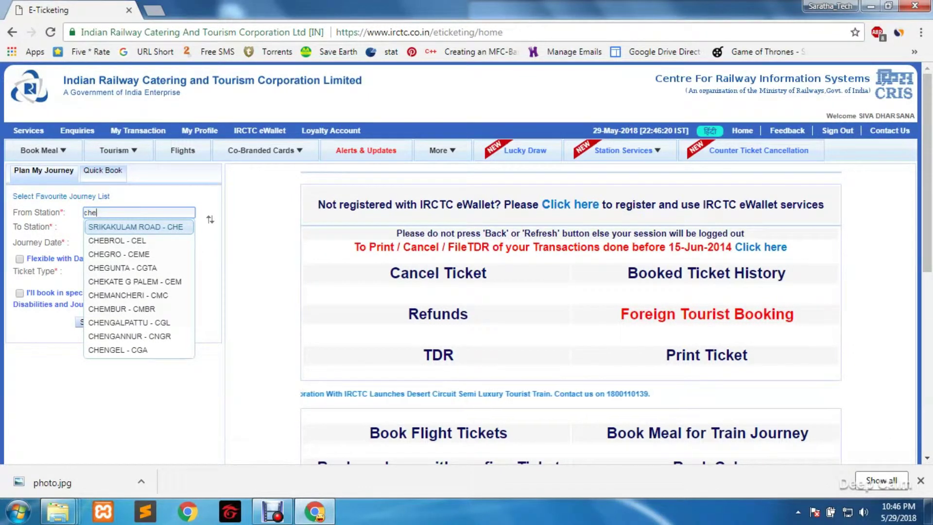
{"action": "type", "text": "nn"}
{"action": "key", "text": "Down"}
{"action": "key", "text": "Down"}
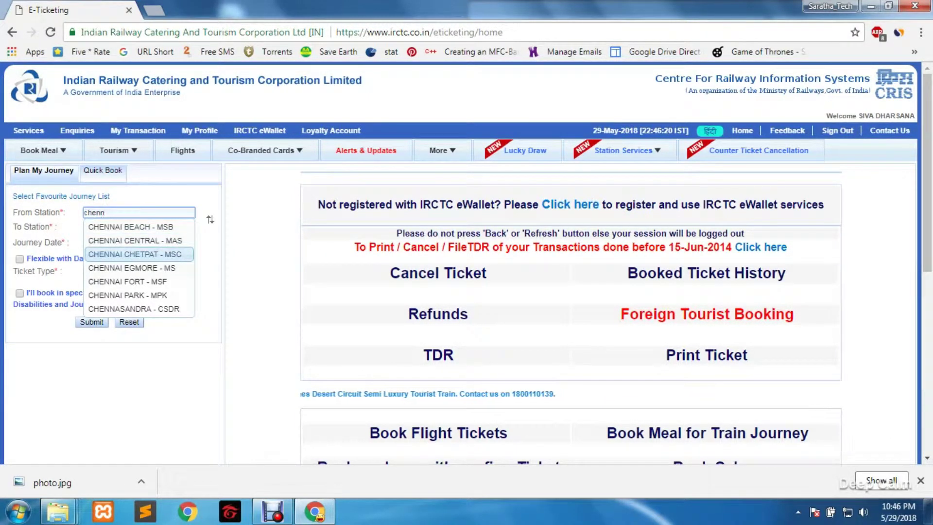
{"action": "key", "text": "Down"}
{"action": "key", "text": "Return"}
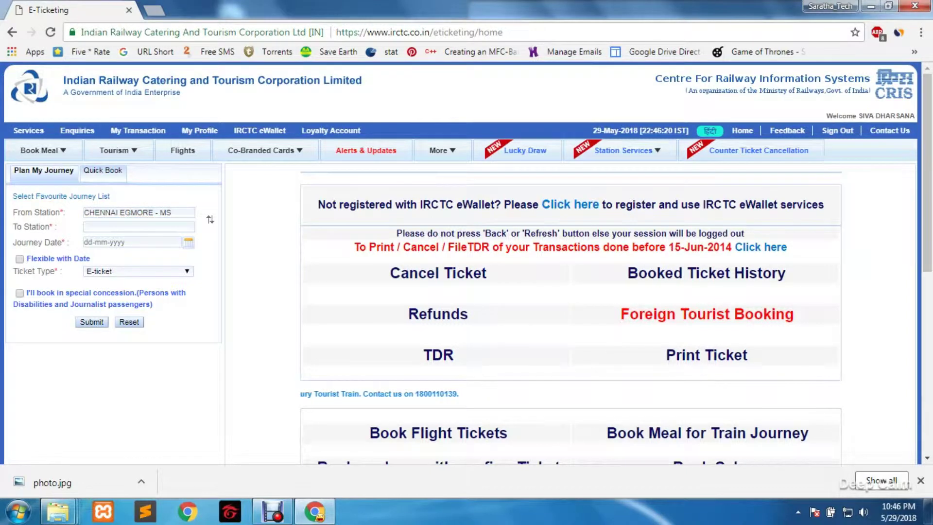
{"action": "key", "text": "Tab"}
{"action": "type", "text": "de"}
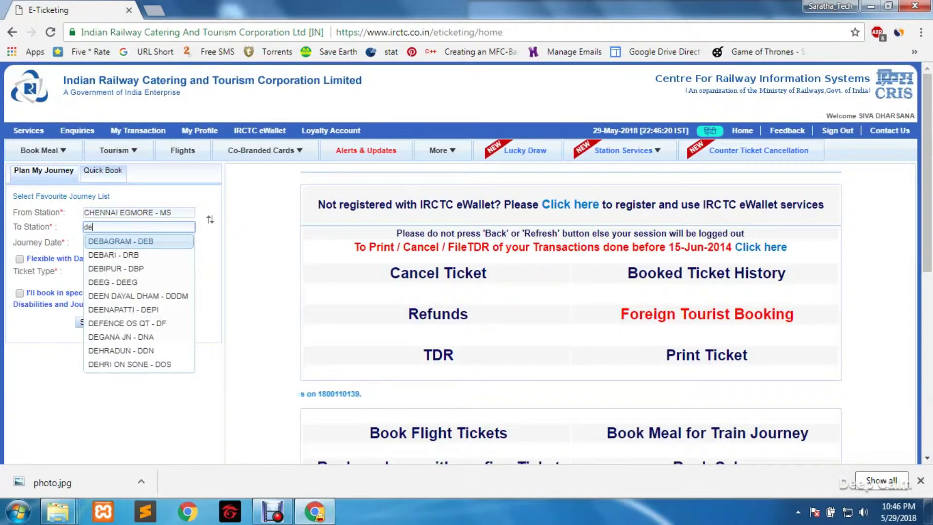
{"action": "type", "text": "l"}
{"action": "key", "text": "Down"}
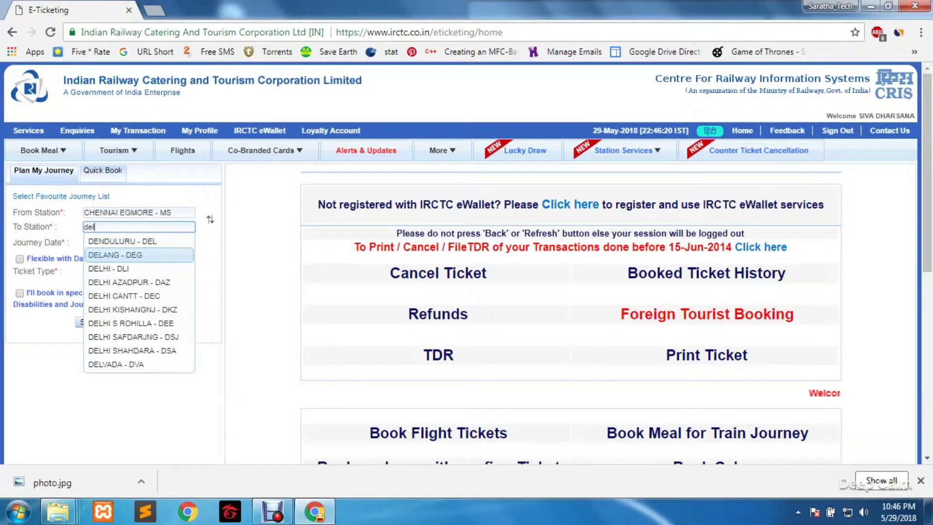
{"action": "key", "text": "Down"}
{"action": "key", "text": "Return"}
- Set the journey date to 02-06-2018, keep E-ticket, and submit the train search
{"action": "key", "text": "Tab"}
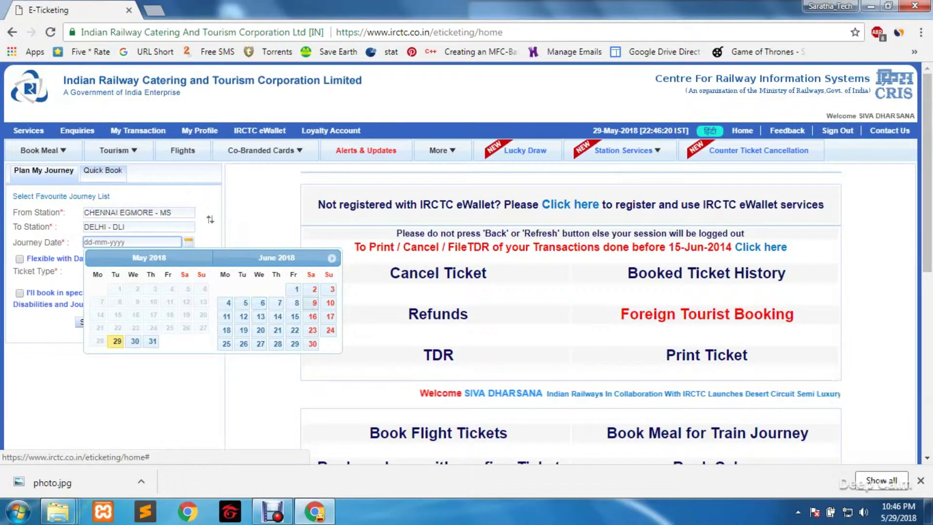
{"action": "left_click", "coordinate": [314, 289]}
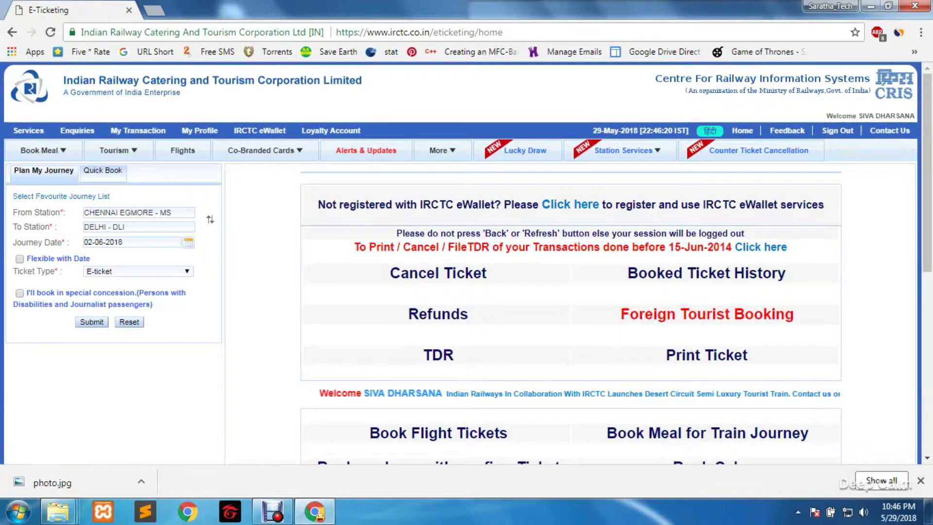
{"action": "left_click", "coordinate": [138, 271]}
{"action": "left_click", "coordinate": [106, 280]}
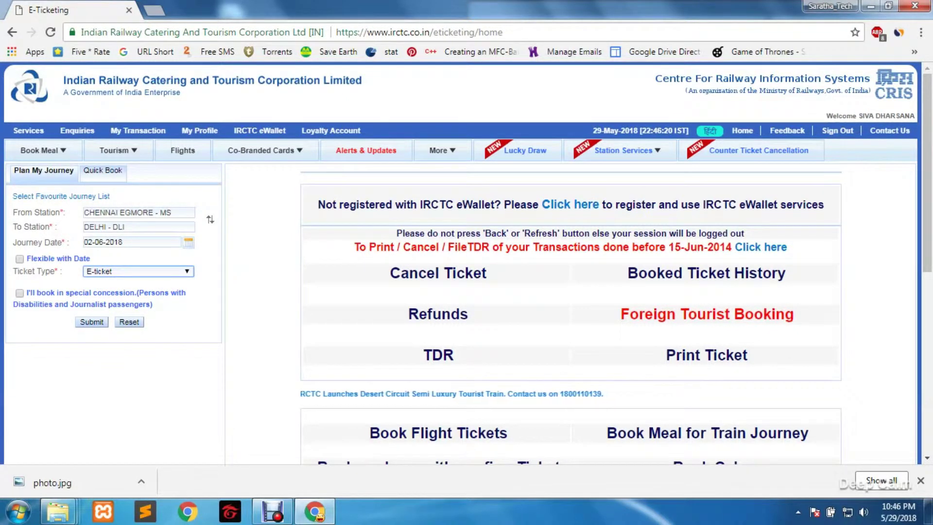
{"action": "key", "text": "Tab"}
{"action": "key", "text": "Tab"}
{"action": "key", "text": "Return"}
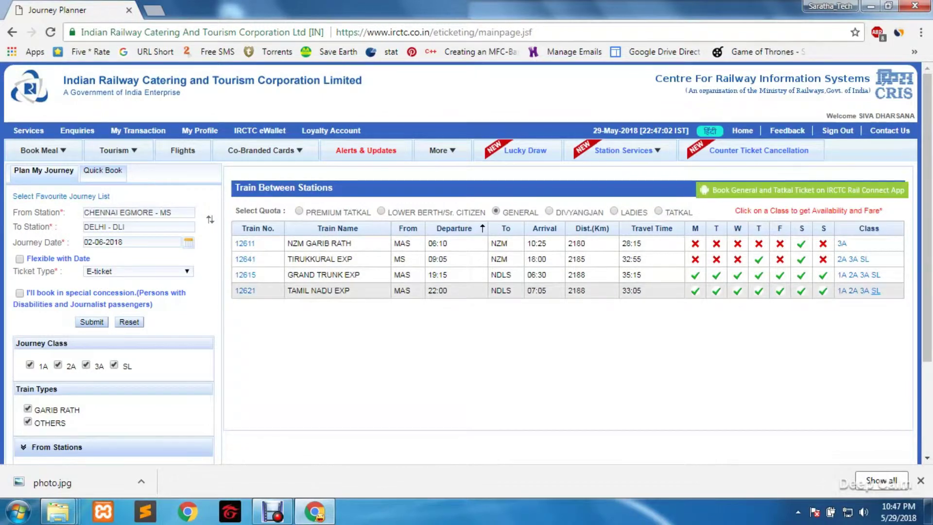
- Check sleeper availability and fares for Tamil Nadu Exp and Grand Trunk Exp
{"action": "left_click", "coordinate": [874, 290]}
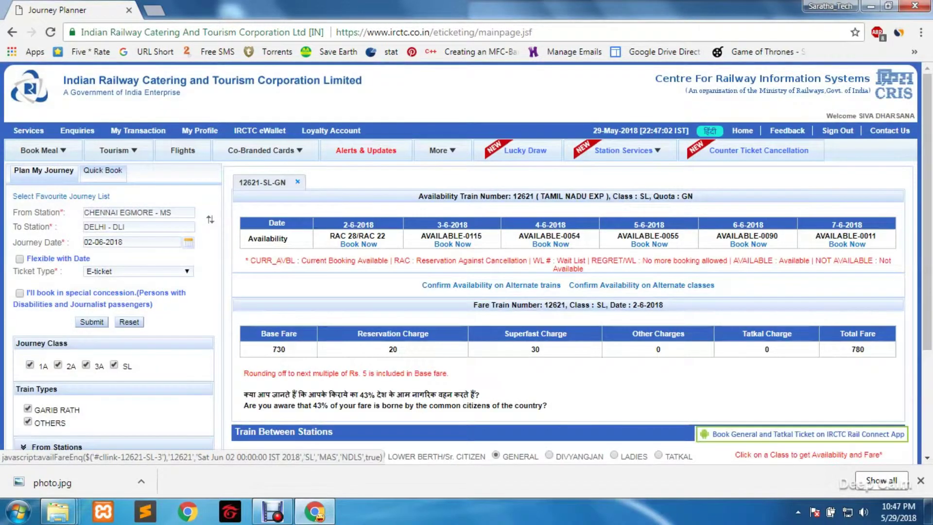
{"action": "scroll", "coordinate": [875, 401], "scroll_direction": "down", "scroll_amount": 2}
{"action": "scroll", "coordinate": [875, 402], "scroll_direction": "up", "scroll_amount": 1}
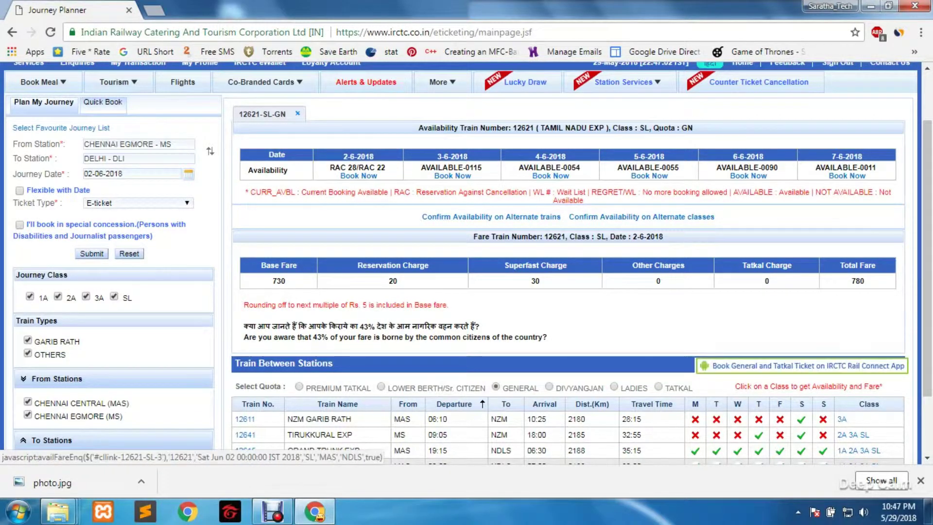
{"action": "scroll", "coordinate": [468, 264], "scroll_direction": "down", "scroll_amount": 1}
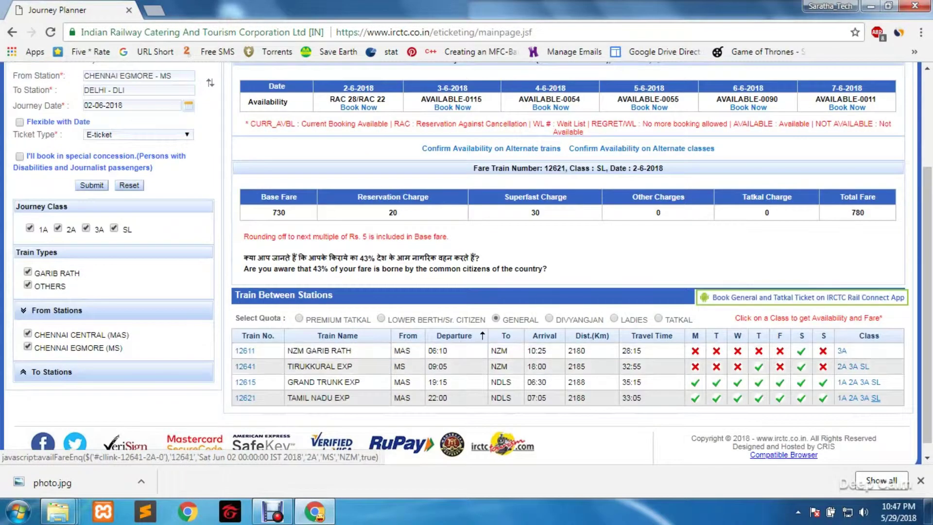
{"action": "left_click", "coordinate": [875, 382]}
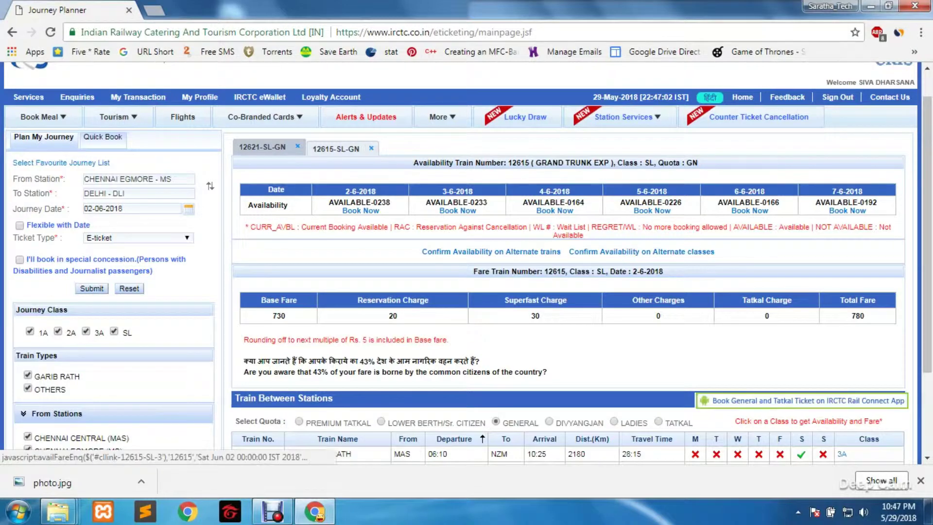
{"action": "scroll", "coordinate": [468, 261], "scroll_direction": "down", "scroll_amount": 1}
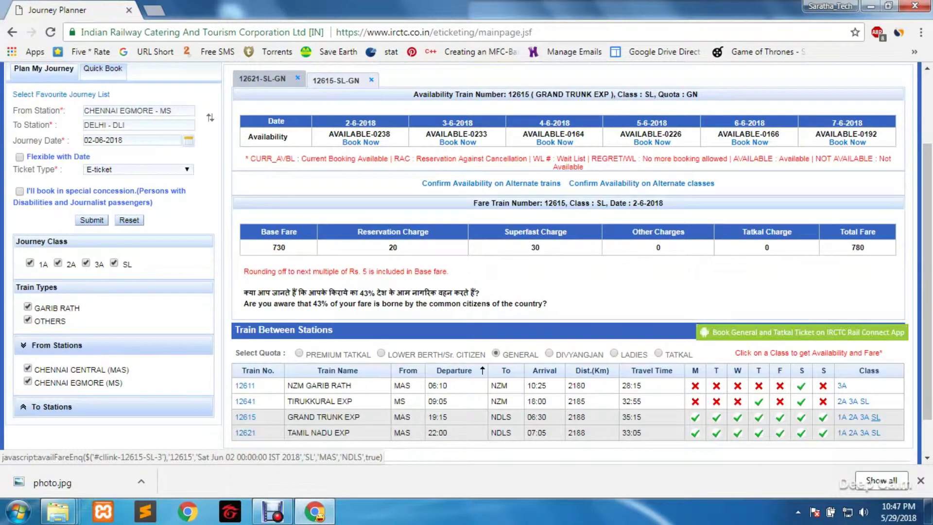
{"action": "scroll", "coordinate": [468, 264], "scroll_direction": "up", "scroll_amount": 1}
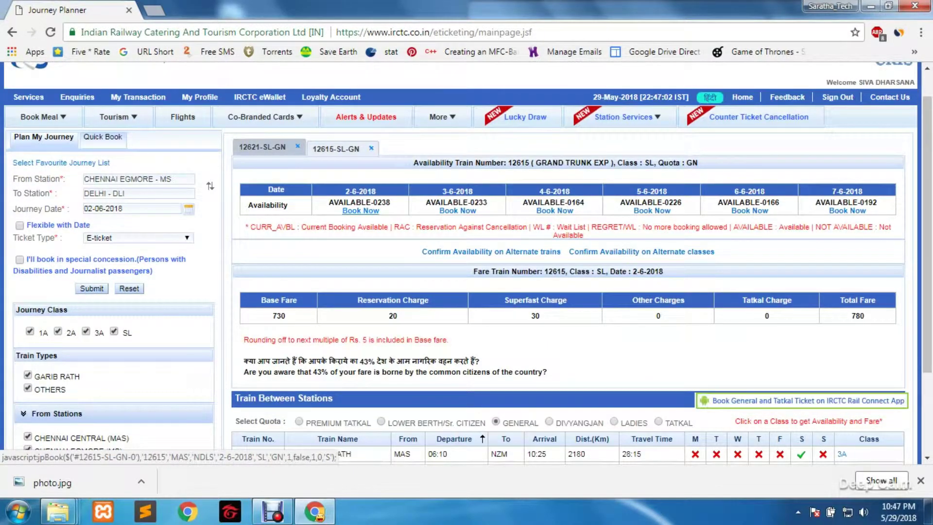
- Book 12621 Tamil Nadu Exp sleeper for 03-Jun-2018, continuing with the same train
{"action": "left_click", "coordinate": [360, 210]}
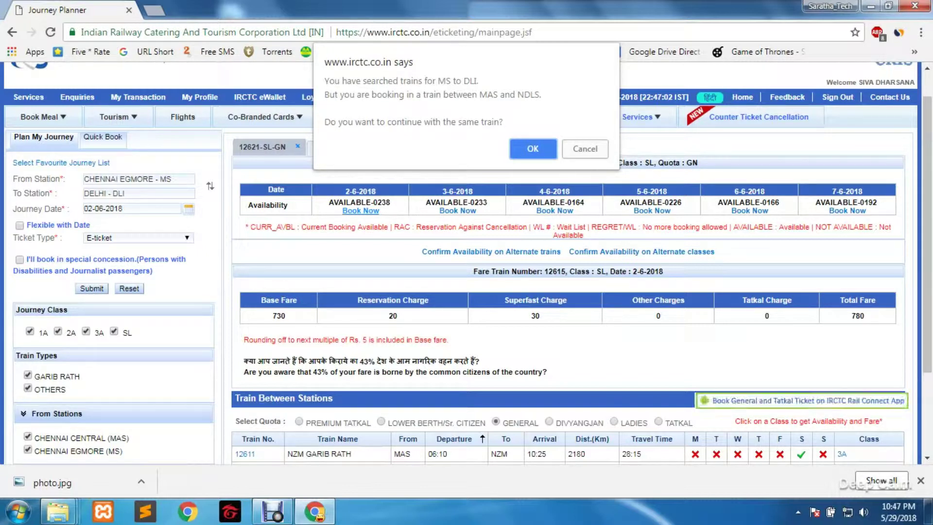
{"action": "key", "text": "Return"}
{"action": "scroll", "coordinate": [568, 292], "scroll_direction": "down", "scroll_amount": 3}
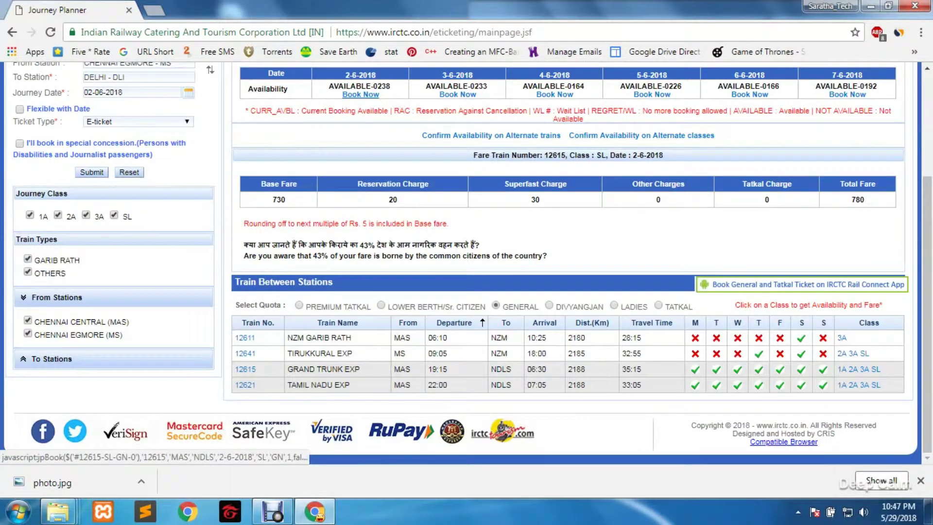
{"action": "scroll", "coordinate": [272, 175], "scroll_direction": "up", "scroll_amount": 3}
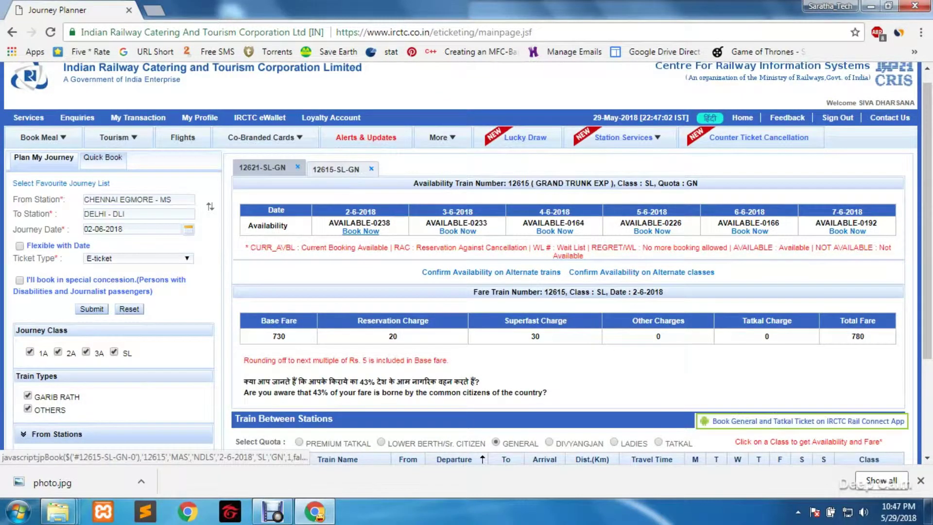
{"action": "left_click", "coordinate": [452, 231]}
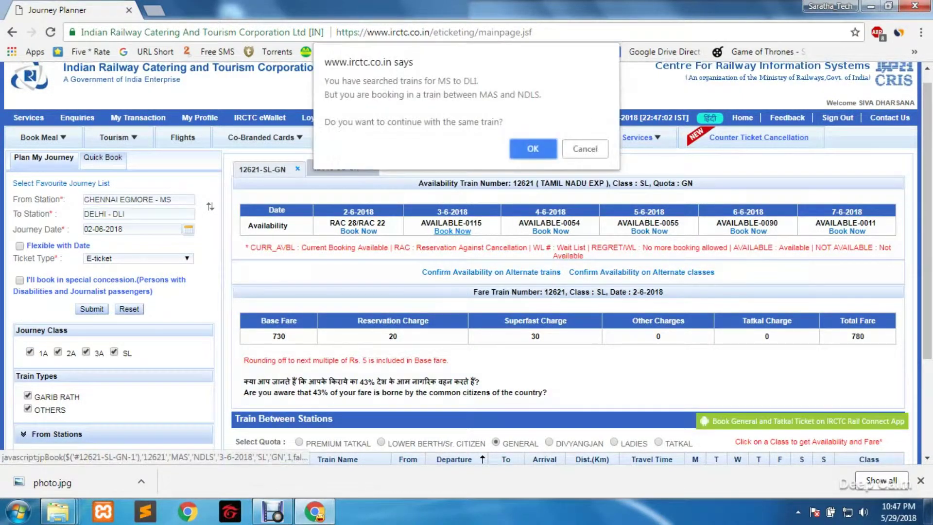
{"action": "key", "text": "Return"}
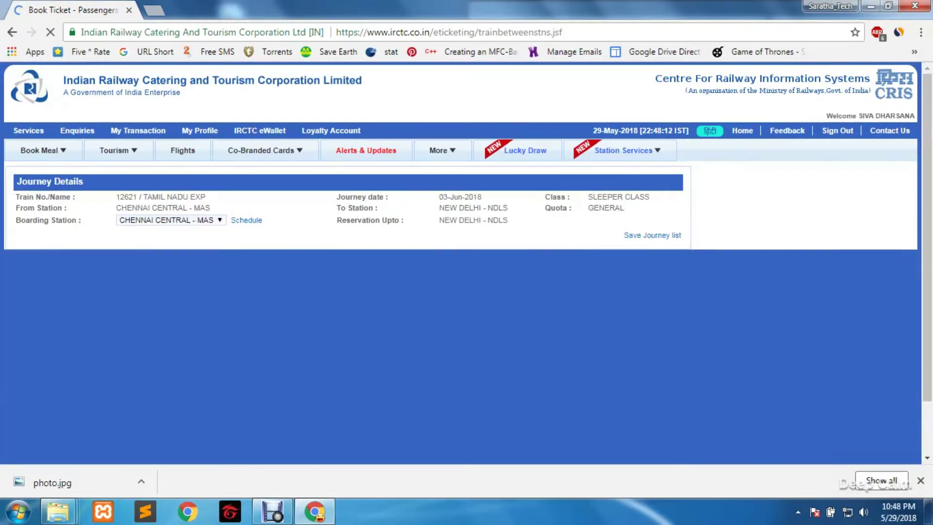
- Keep CHENNAI CENTRAL - MAS as boarding station and name passenger 1 'Sample'
{"action": "scroll", "coordinate": [467, 262], "scroll_direction": "down", "scroll_amount": 3}
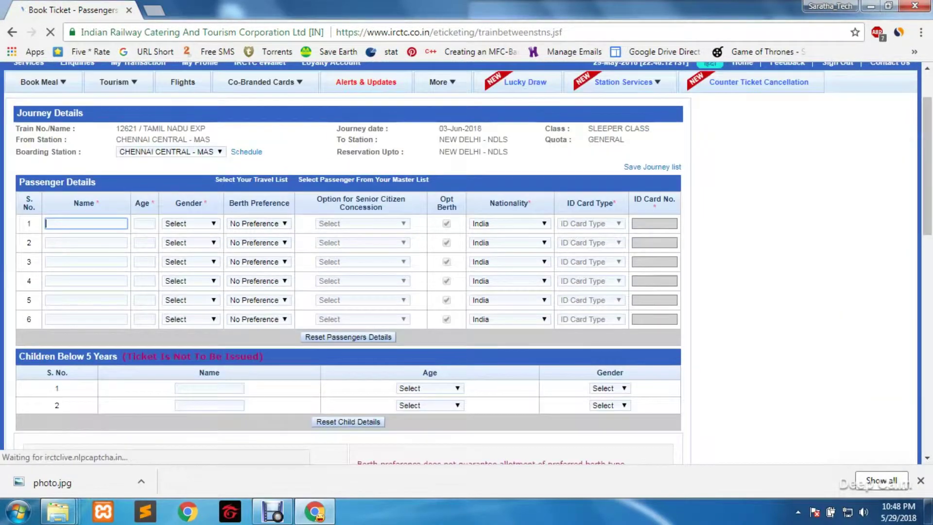
{"action": "left_click", "coordinate": [170, 152]}
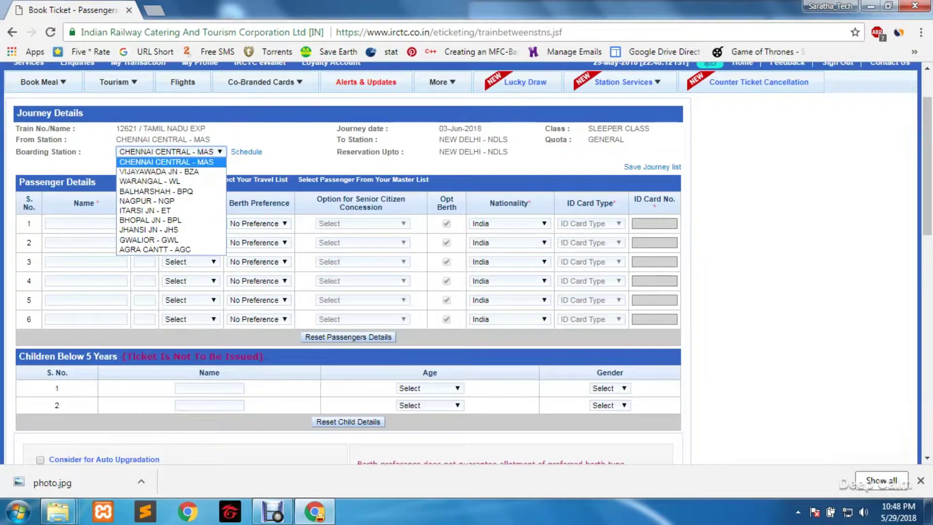
{"action": "key", "text": "Return"}
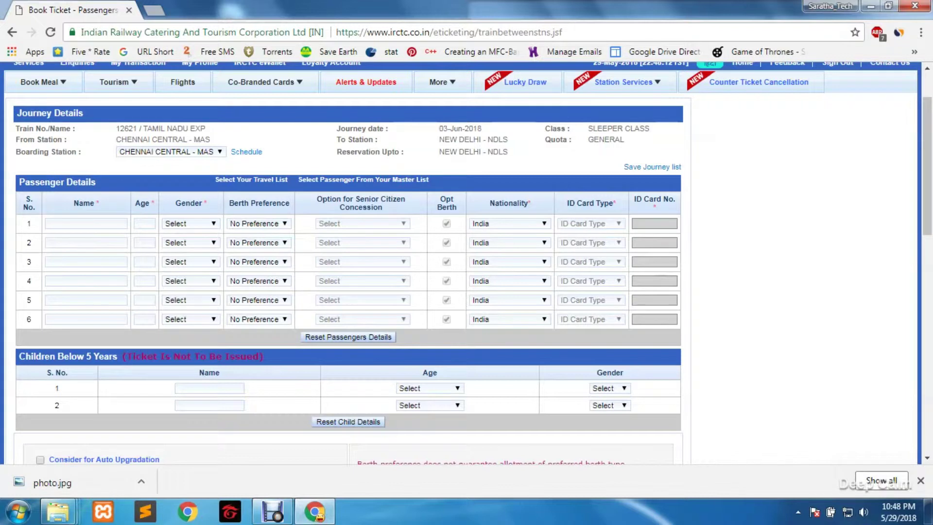
{"action": "key", "text": "Tab"}
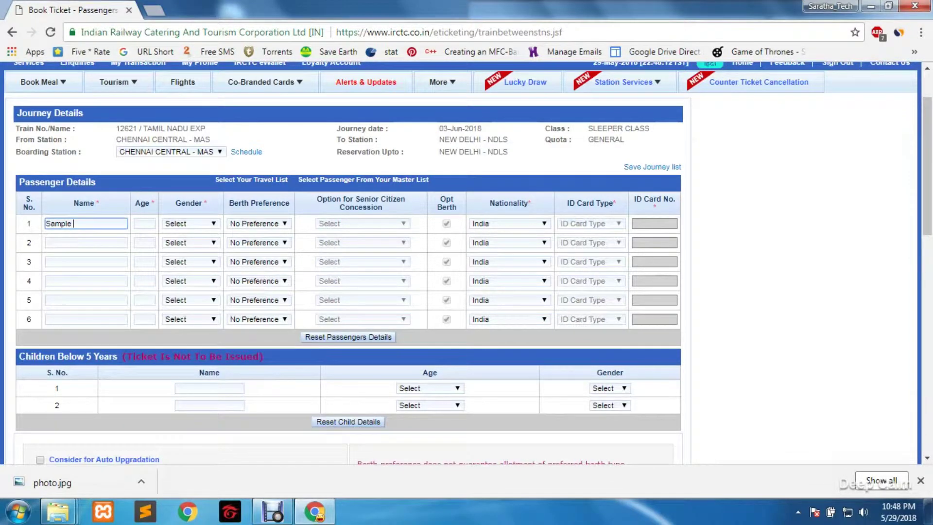
- Give passenger 1 age 65, Male, LOWER berth, and Forgo Full Concession
{"action": "key", "text": "Tab"}
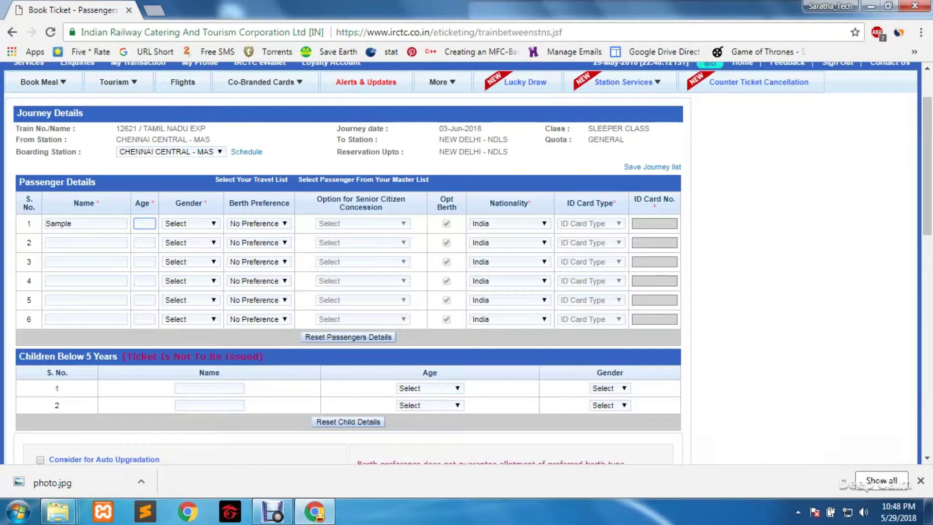
{"action": "type", "text": "65"}
{"action": "key", "text": "Tab"}
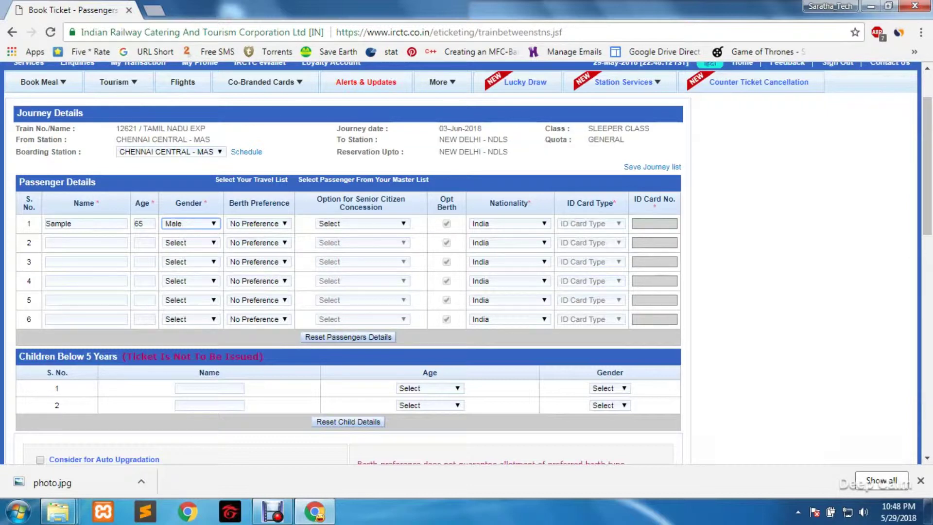
{"action": "key", "text": "Tab"}
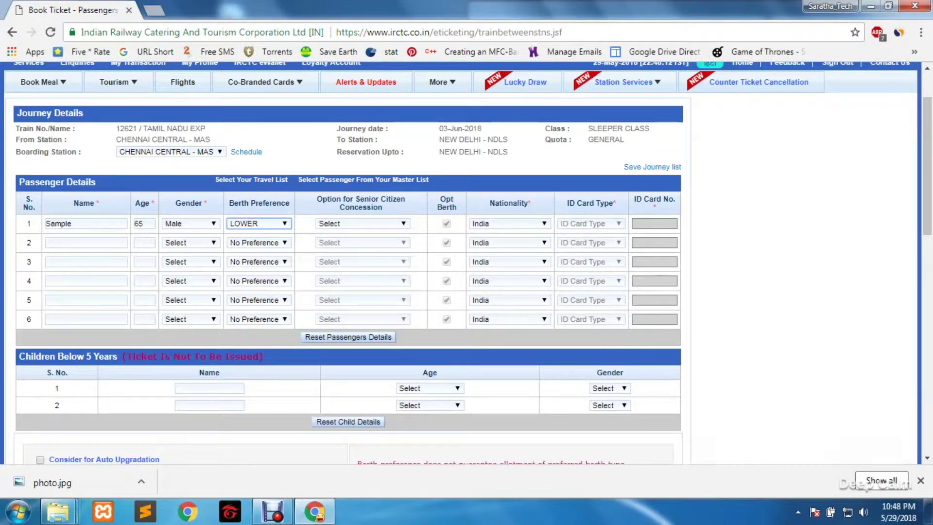
{"action": "key", "text": "Tab"}
{"action": "key", "text": "alt+Down"}
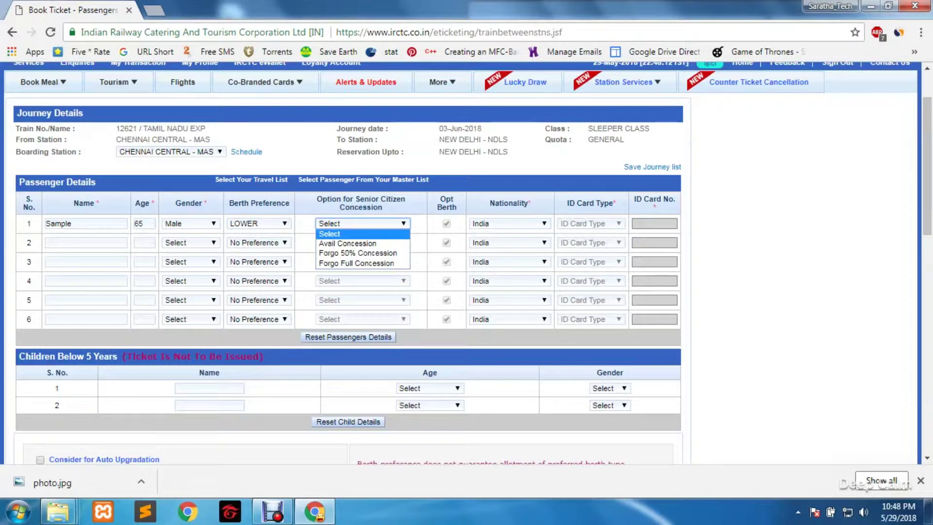
{"action": "key", "text": "Down"}
{"action": "key", "text": "Down"}
{"action": "key", "text": "Down"}
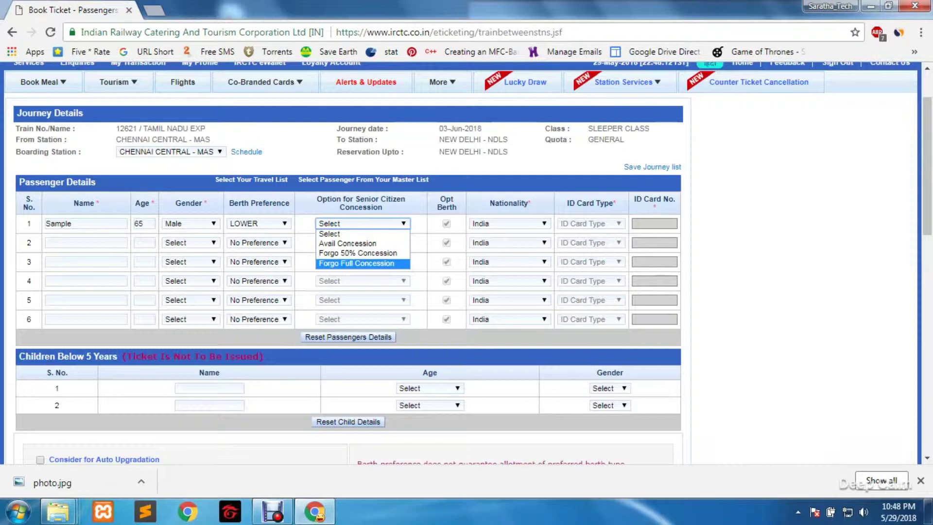
{"action": "key", "text": "Return"}
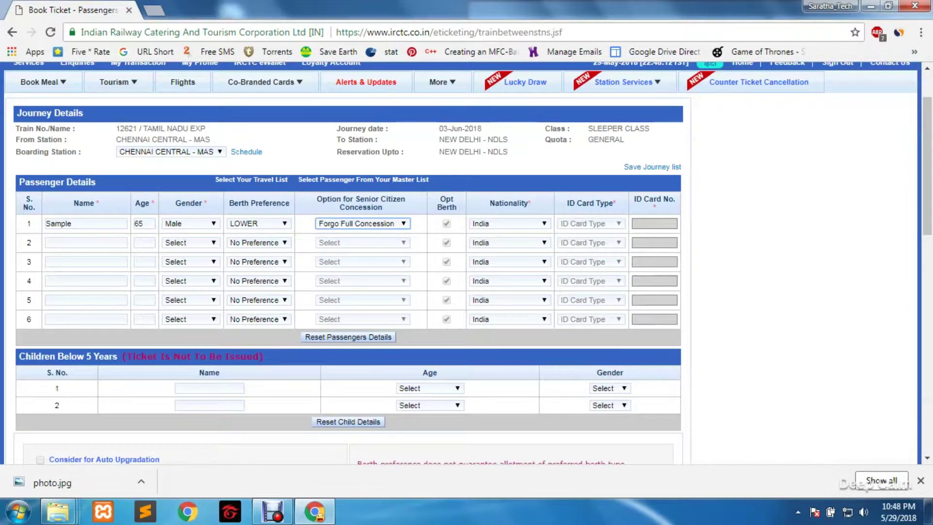
- Add a child named 'Sampl', aged Four years, Female, in the children's details
{"action": "scroll", "coordinate": [467, 262], "scroll_direction": "down", "scroll_amount": 3}
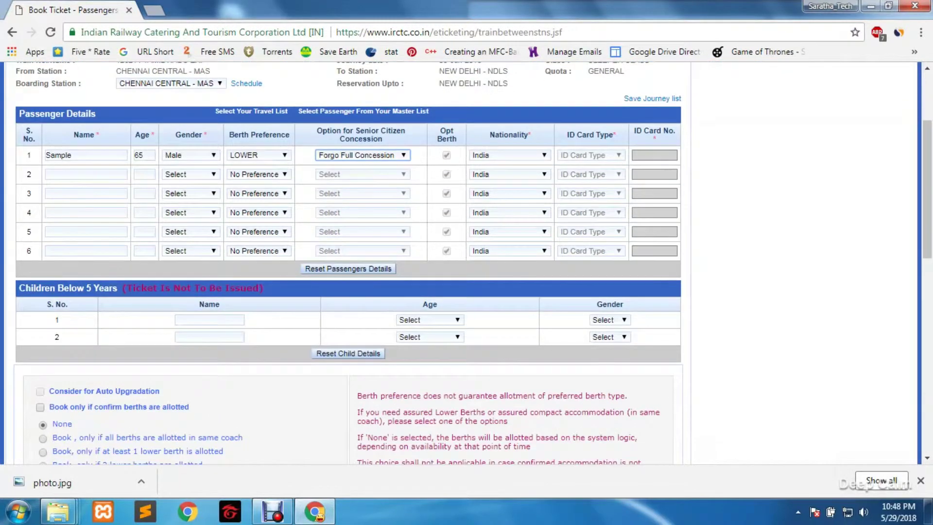
{"action": "key", "text": "Tab"}
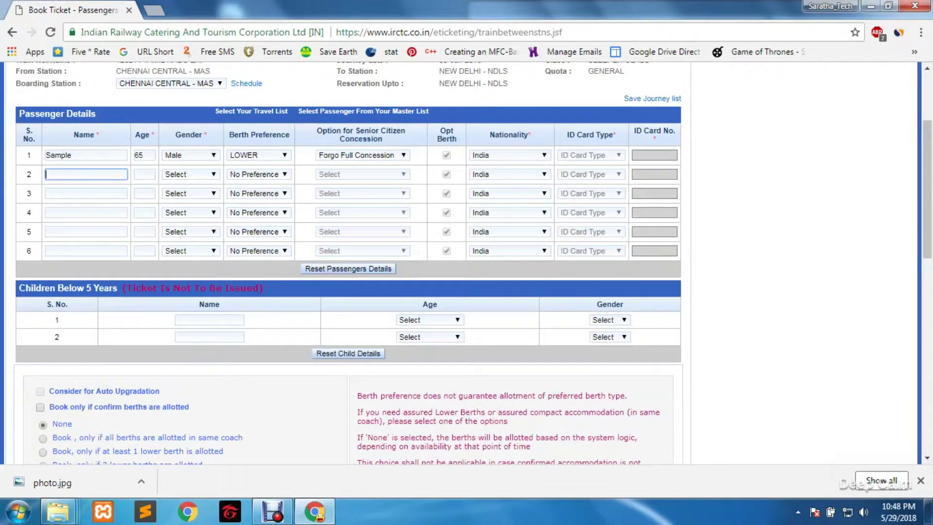
{"action": "scroll", "coordinate": [466, 263], "scroll_direction": "down", "scroll_amount": 3}
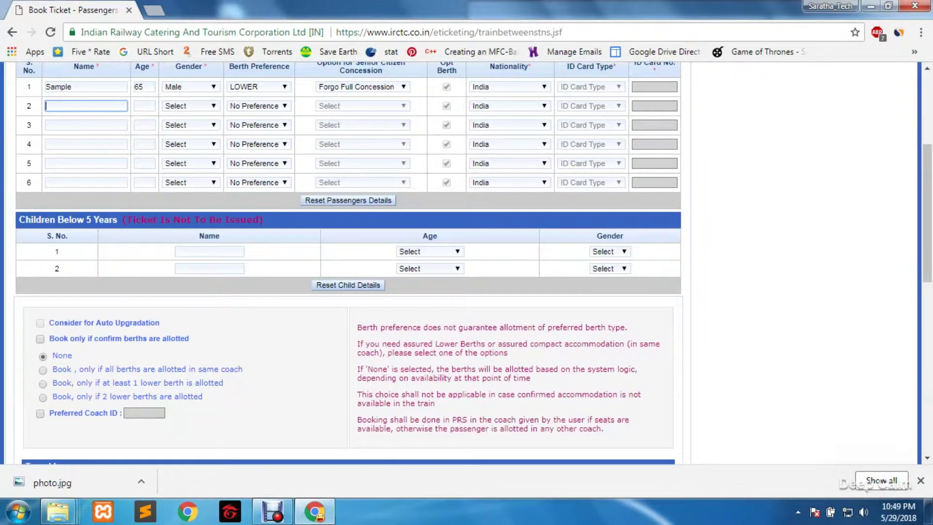
{"action": "left_click", "coordinate": [210, 251]}
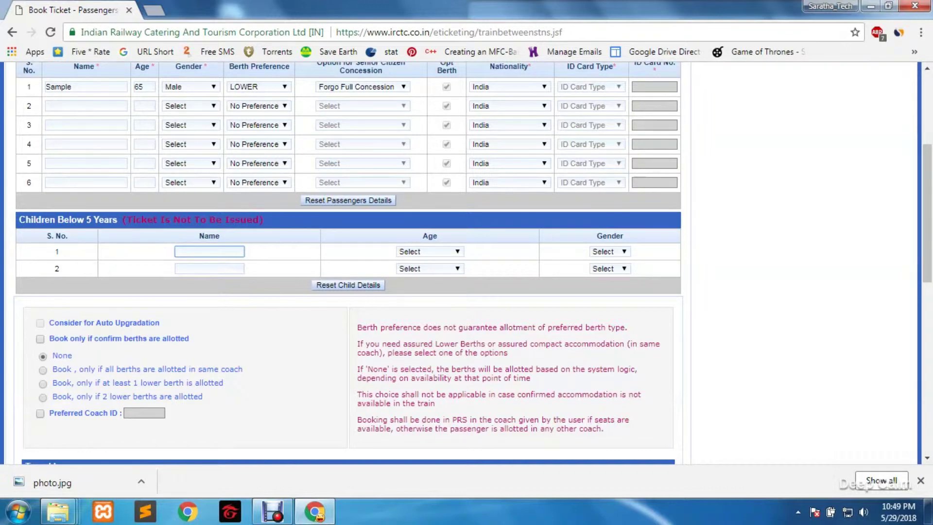
{"action": "type", "text": "Samp"}
{"action": "type", "text": "l"}
{"action": "key", "text": "Tab"}
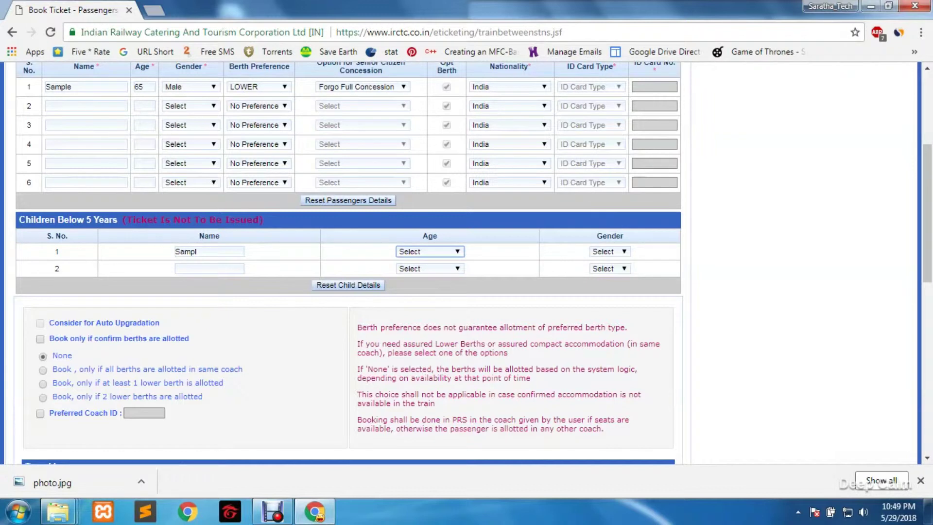
{"action": "key", "text": "f"}
{"action": "key", "text": "Tab"}
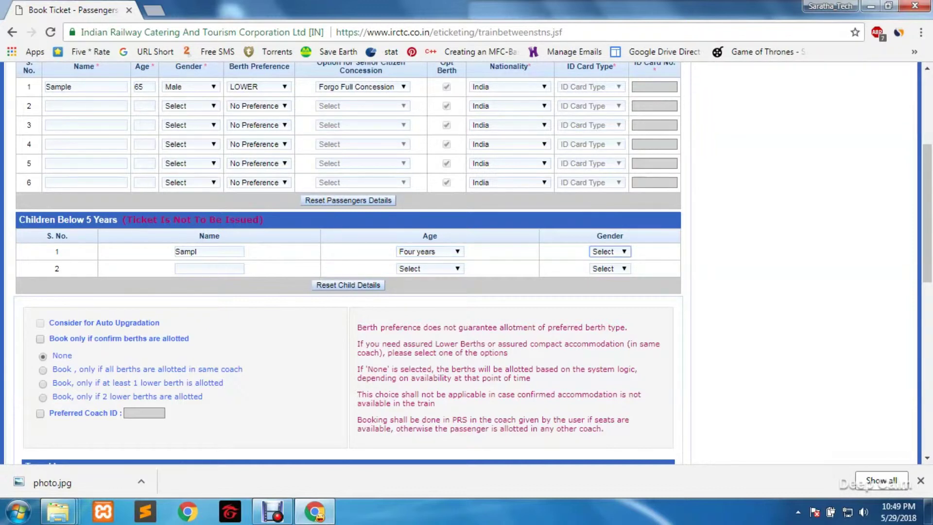
{"action": "key", "text": "f"}
{"action": "scroll", "coordinate": [466, 263], "scroll_direction": "up", "scroll_amount": 3}
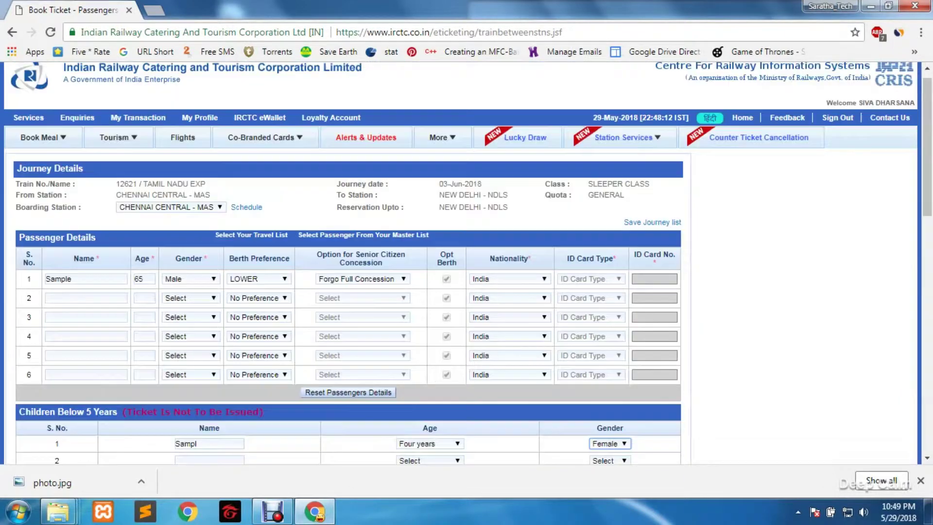
{"action": "scroll", "coordinate": [466, 262], "scroll_direction": "down", "scroll_amount": 2}
{"action": "scroll", "coordinate": [467, 262], "scroll_direction": "down", "scroll_amount": 2}
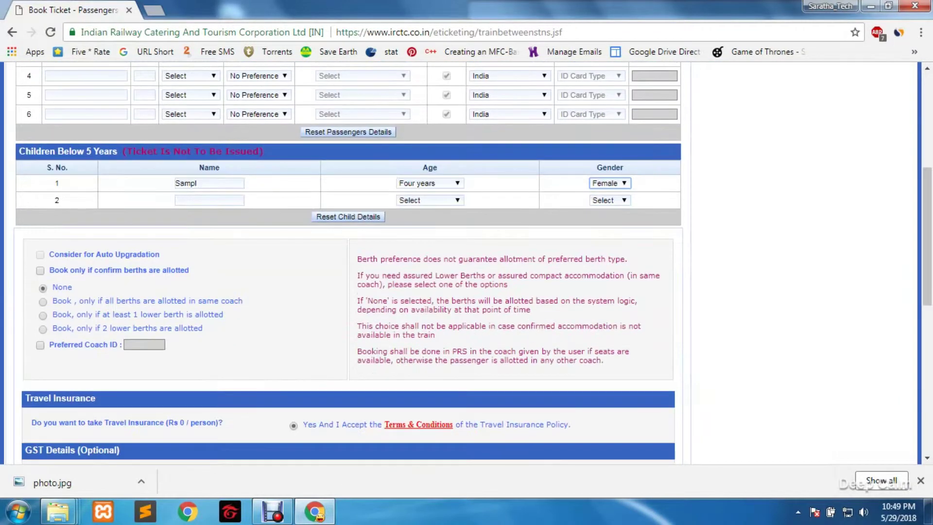
{"action": "scroll", "coordinate": [467, 262], "scroll_direction": "down", "scroll_amount": 1}
{"action": "scroll", "coordinate": [466, 262], "scroll_direction": "down", "scroll_amount": 3}
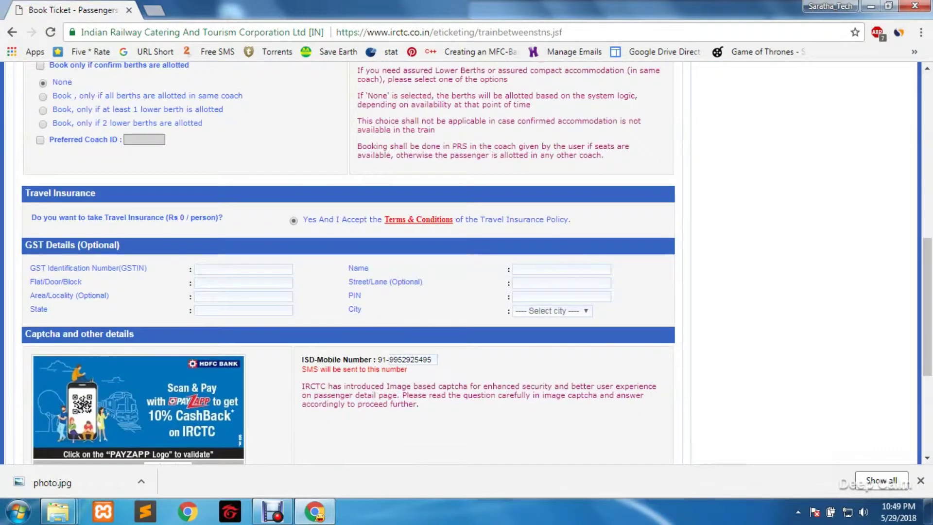
- Replace the mobile number with the saved number suggestion
{"action": "key", "text": "Tab"}
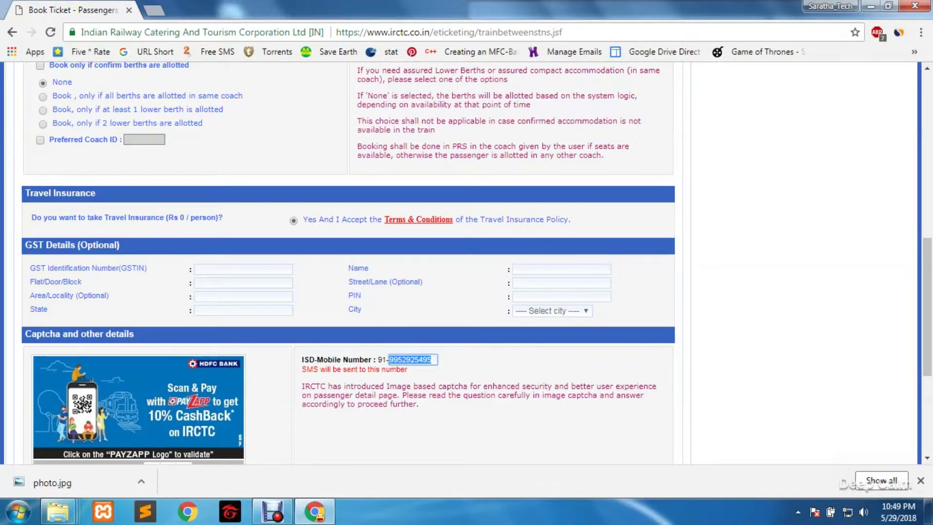
{"action": "key", "text": "BackSpace"}
{"action": "type", "text": "8"}
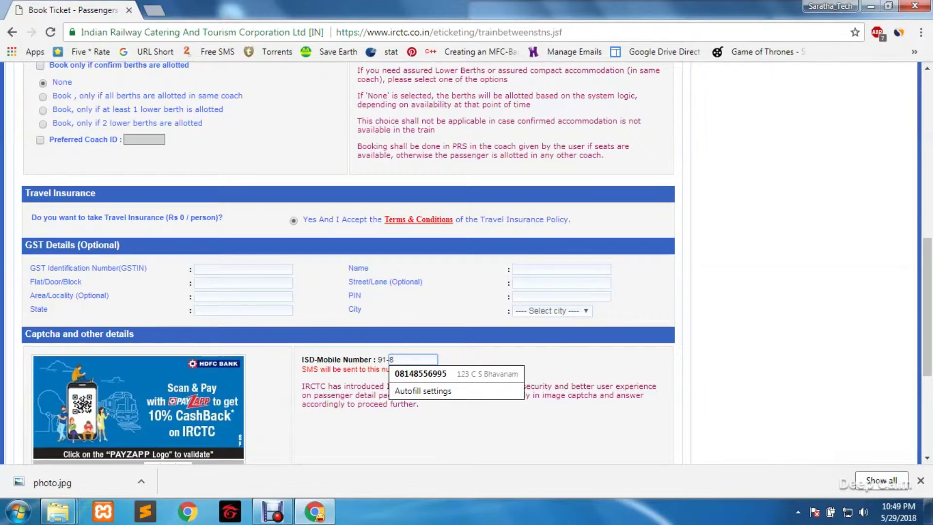
{"action": "key", "text": "Down"}
{"action": "key", "text": "Return"}
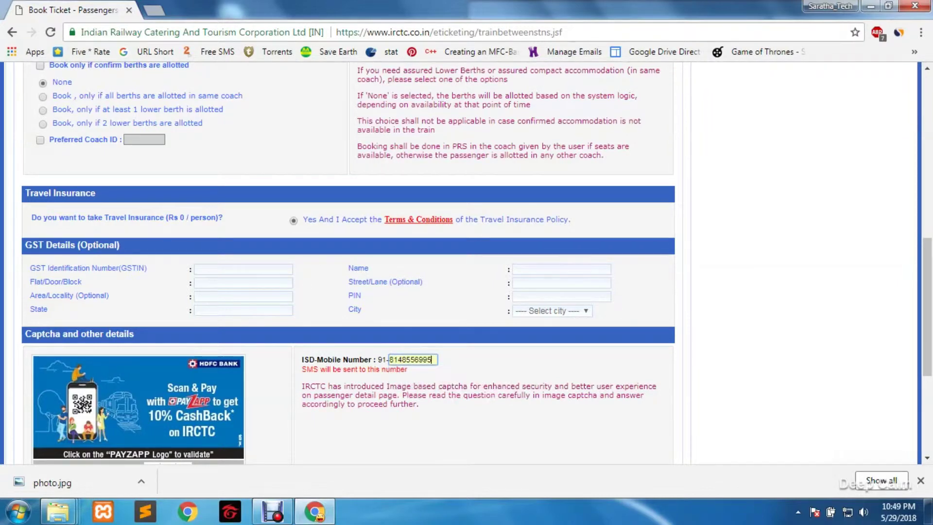
- Review the form and submit the passenger details
{"action": "scroll", "coordinate": [348, 262], "scroll_direction": "up", "scroll_amount": 3}
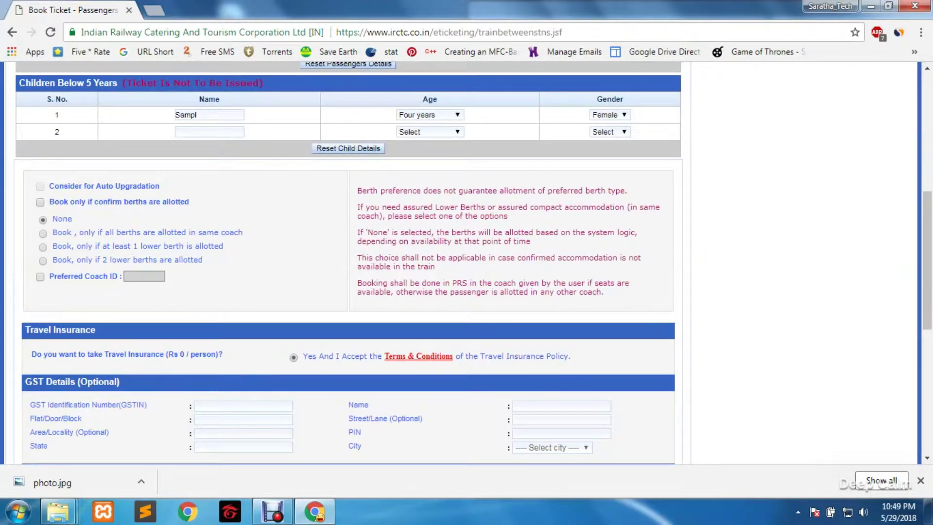
{"action": "scroll", "coordinate": [348, 262], "scroll_direction": "up", "scroll_amount": 2}
{"action": "scroll", "coordinate": [347, 262], "scroll_direction": "up", "scroll_amount": 4}
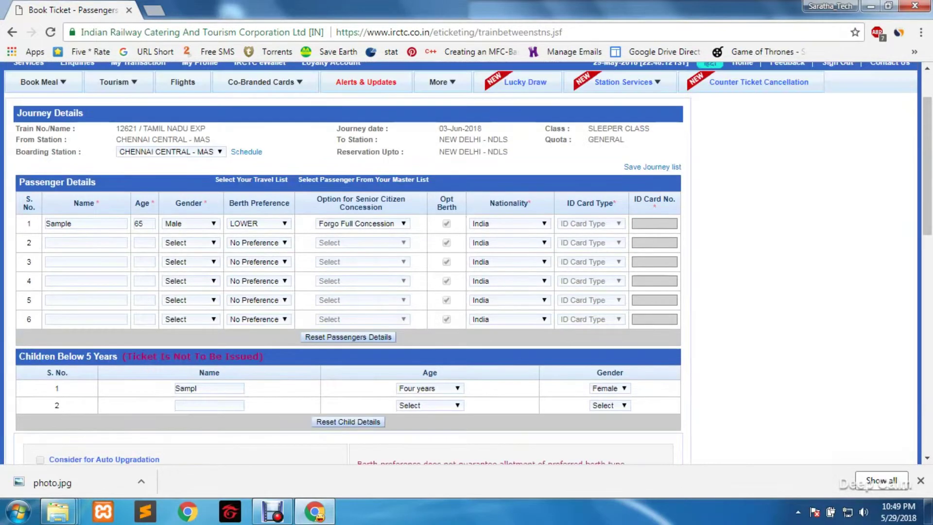
{"action": "scroll", "coordinate": [348, 262], "scroll_direction": "down", "scroll_amount": 10}
{"action": "scroll", "coordinate": [347, 262], "scroll_direction": "down", "scroll_amount": 5}
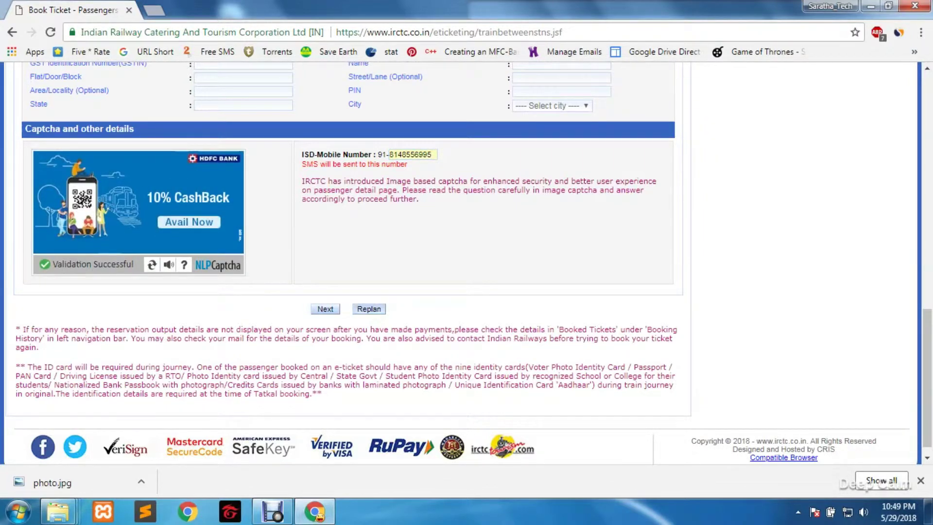
{"action": "key", "text": "Return"}
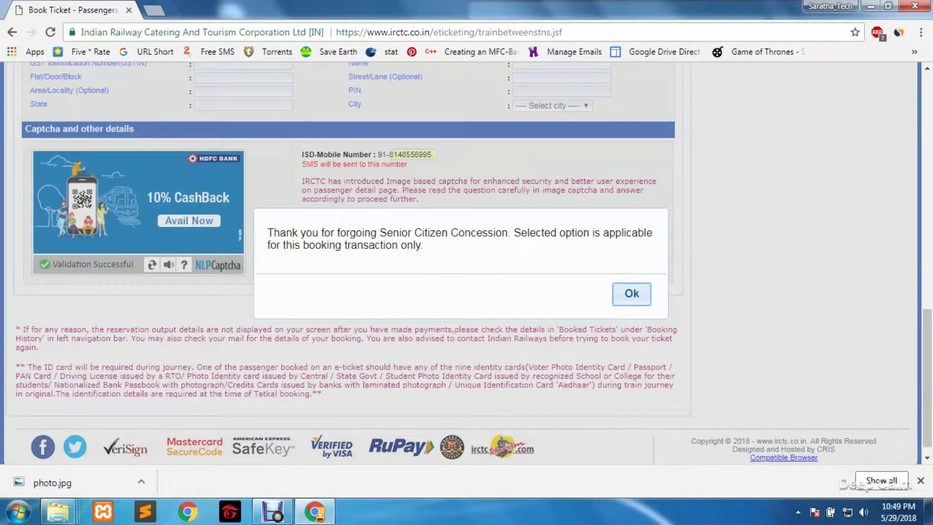
- Acknowledge the concession notice and scroll the ₹780 Journey Summary to the payment options
{"action": "key", "text": "Return"}
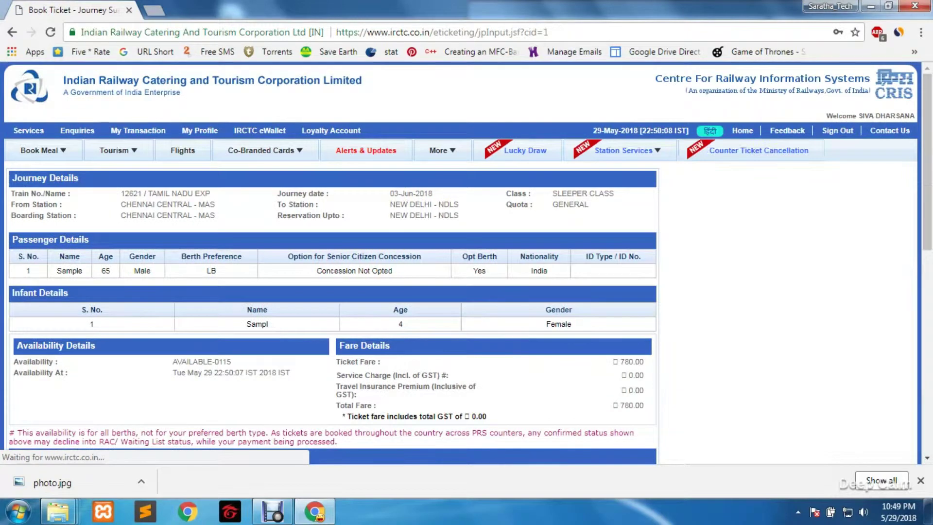
{"action": "scroll", "coordinate": [468, 263], "scroll_direction": "down", "scroll_amount": 2}
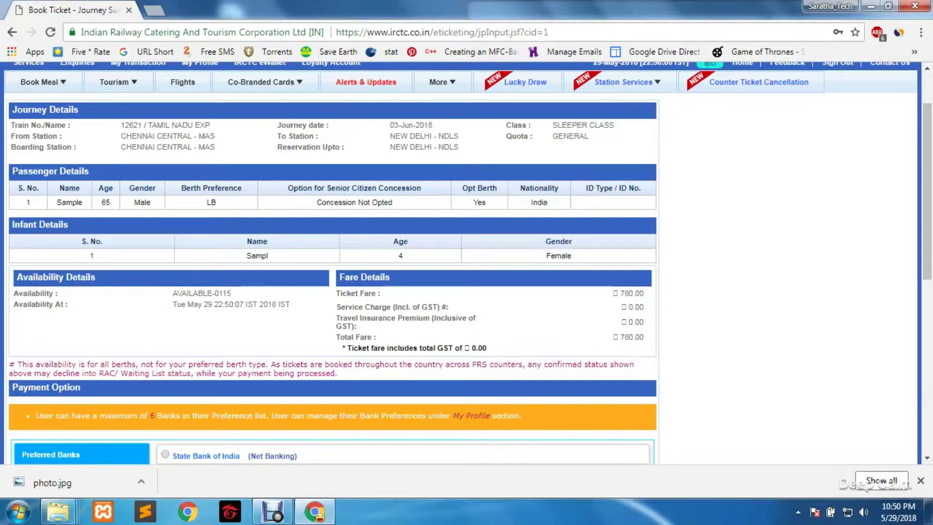
{"action": "scroll", "coordinate": [466, 262], "scroll_direction": "down", "scroll_amount": 3}
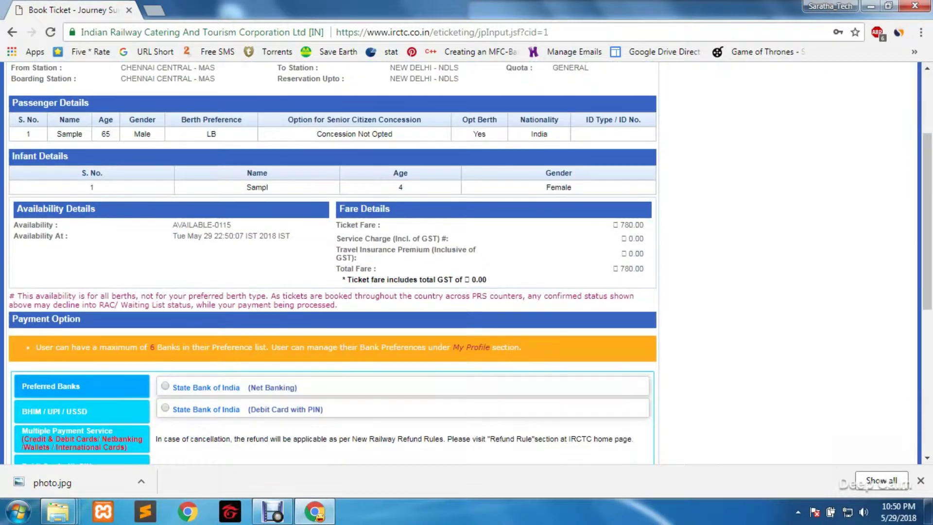
{"action": "scroll", "coordinate": [467, 263], "scroll_direction": "down", "scroll_amount": 2}
{"action": "scroll", "coordinate": [466, 262], "scroll_direction": "up", "scroll_amount": 5}
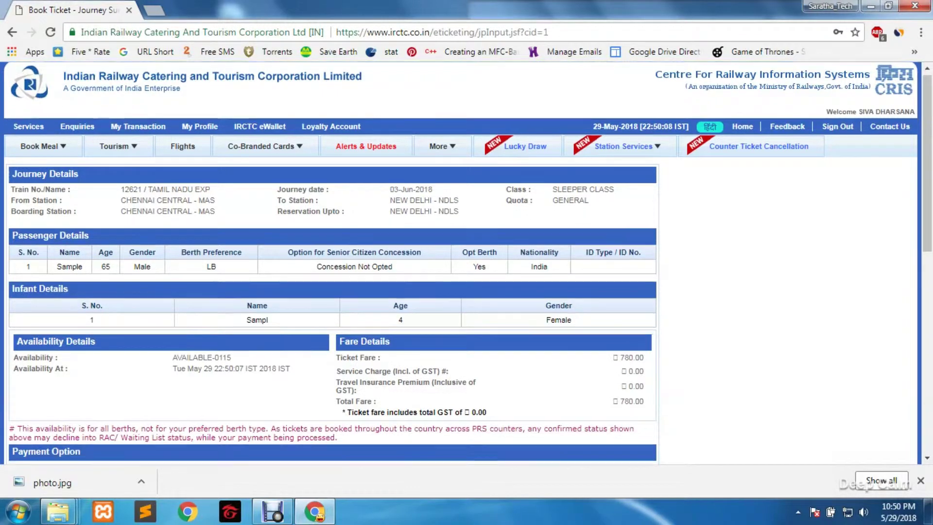
{"action": "scroll", "coordinate": [331, 262], "scroll_direction": "down", "scroll_amount": 1}
{"action": "scroll", "coordinate": [330, 262], "scroll_direction": "down", "scroll_amount": 2}
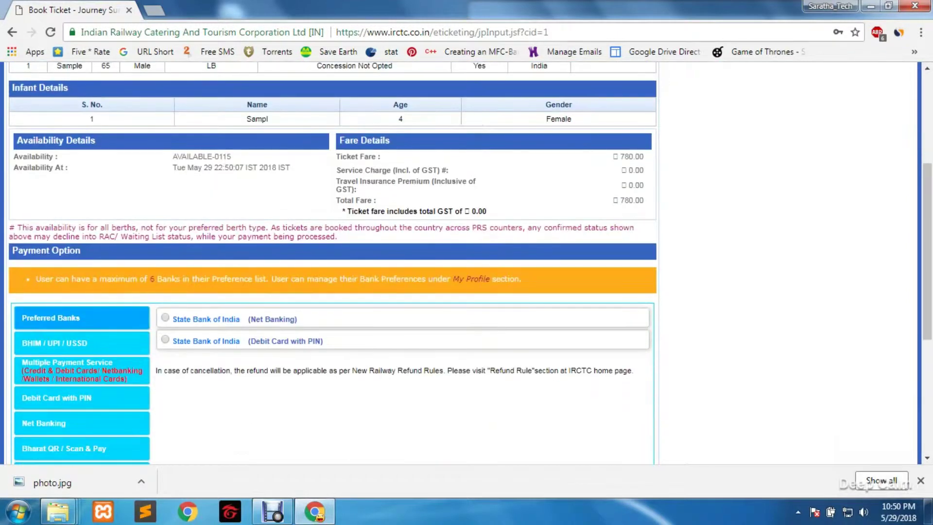
{"action": "scroll", "coordinate": [330, 263], "scroll_direction": "down", "scroll_amount": 1}
{"action": "scroll", "coordinate": [330, 263], "scroll_direction": "down", "scroll_amount": 2}
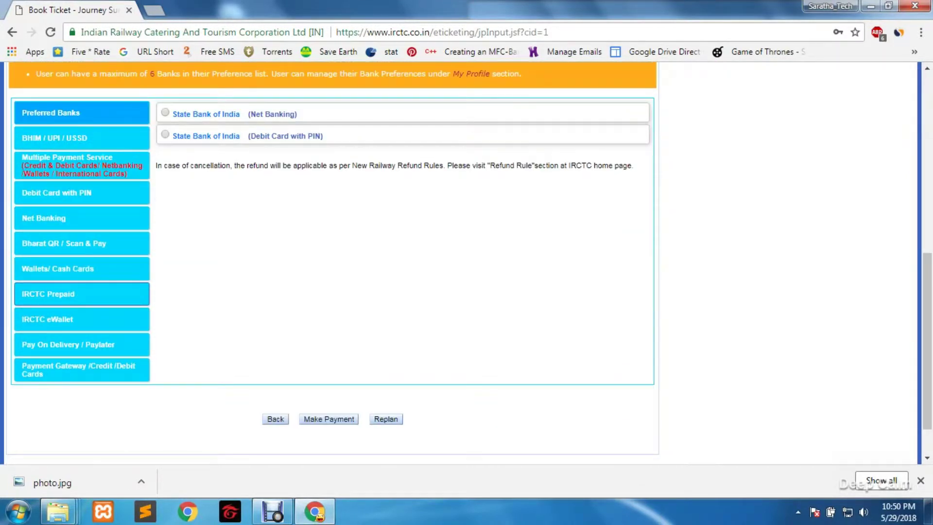
- Browse the Debit Card with PIN, Net Banking, Bharat QR, Wallets and IRCTC Prepaid payment options
{"action": "scroll", "coordinate": [330, 263], "scroll_direction": "up", "scroll_amount": 1}
{"action": "scroll", "coordinate": [330, 263], "scroll_direction": "up", "scroll_amount": 1}
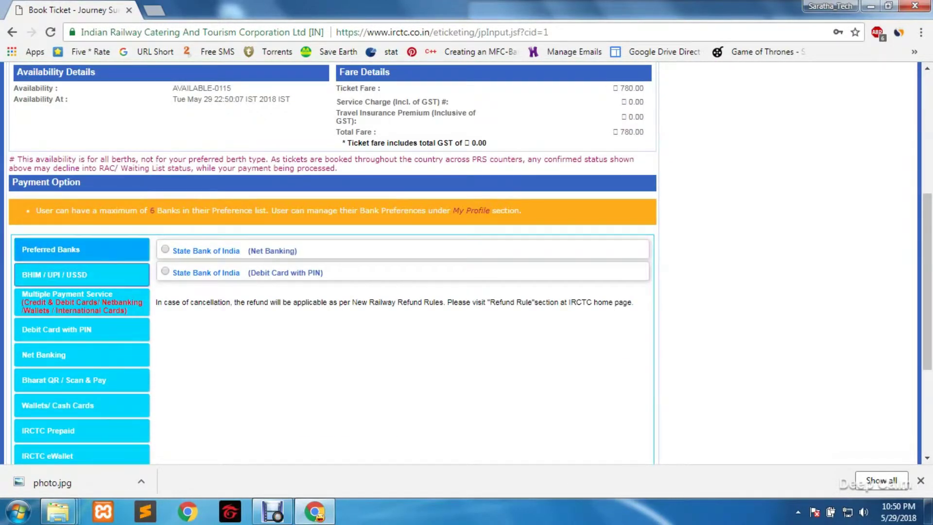
{"action": "left_click", "coordinate": [81, 329]}
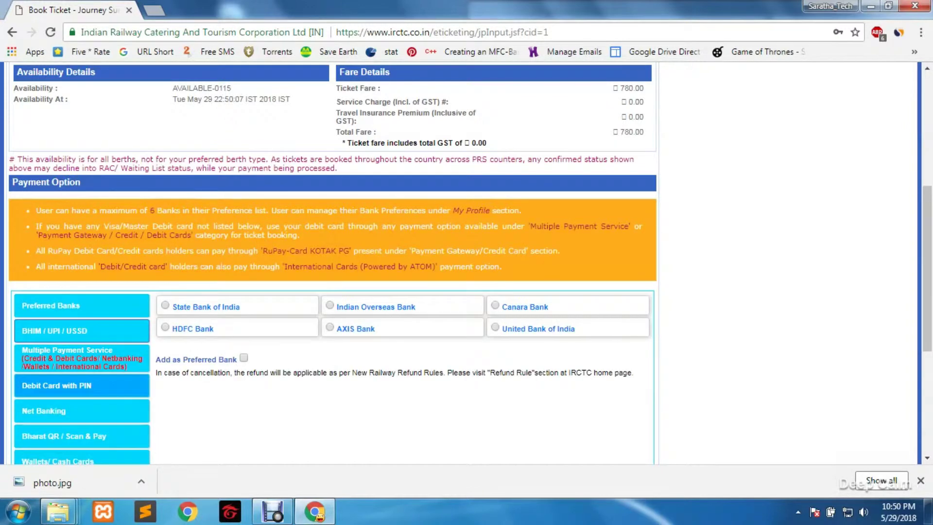
{"action": "scroll", "coordinate": [81, 310], "scroll_direction": "down", "scroll_amount": 1}
{"action": "left_click", "coordinate": [81, 286]}
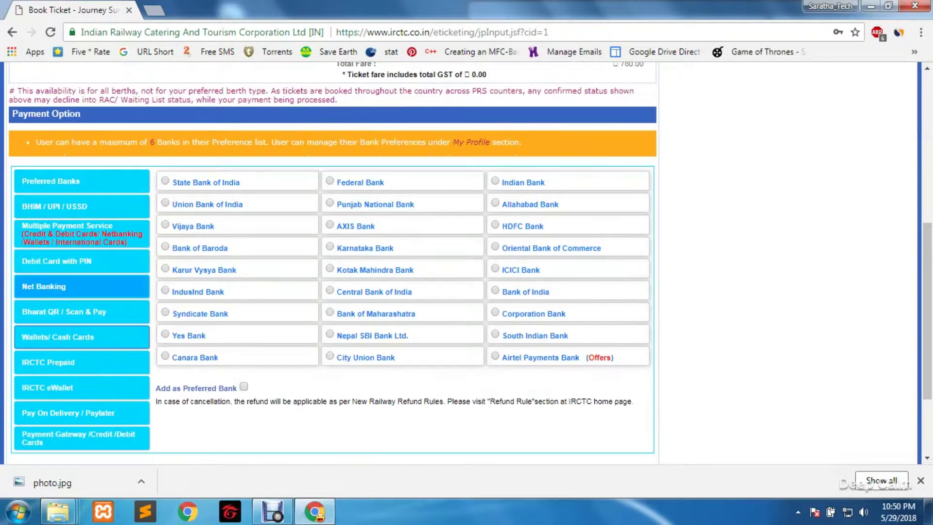
{"action": "left_click", "coordinate": [81, 312]}
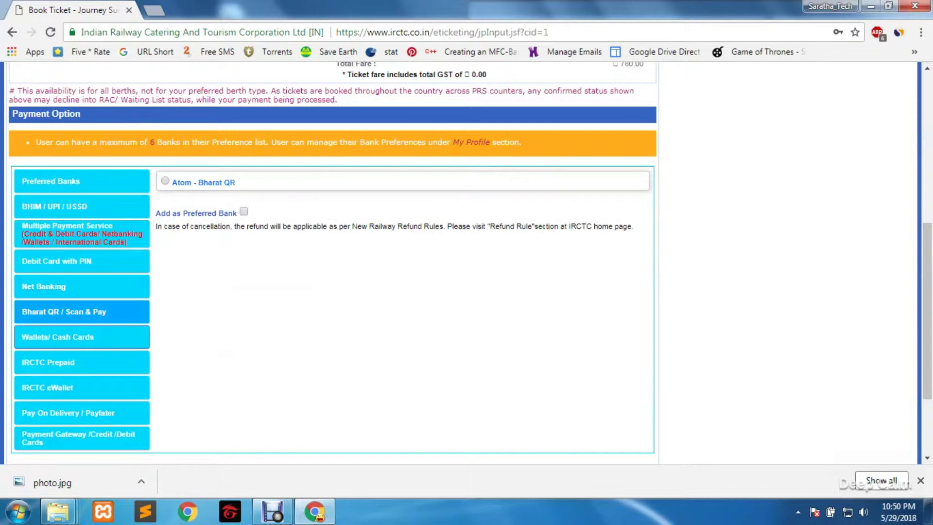
{"action": "left_click", "coordinate": [81, 337]}
{"action": "left_click", "coordinate": [81, 362]}
{"action": "left_click", "coordinate": [81, 336]}
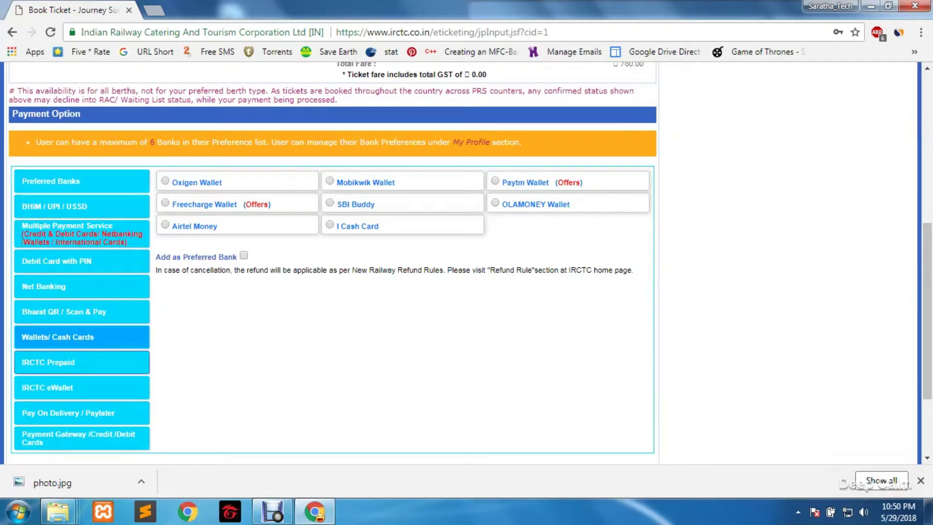
- Browse IRCTC Prepaid, eWallet, Paylater and Payment Gateway, ending on BHIM / UPI / USSD
{"action": "left_click", "coordinate": [47, 362]}
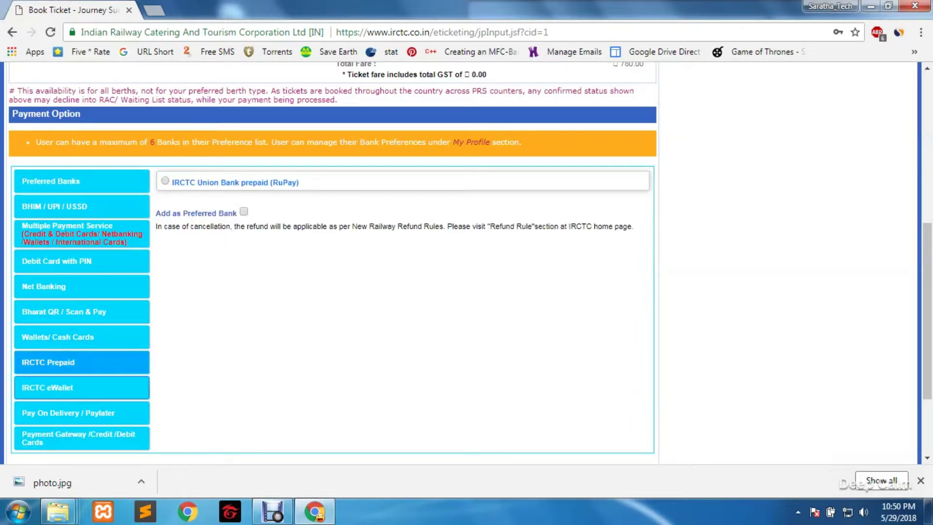
{"action": "left_click", "coordinate": [48, 387]}
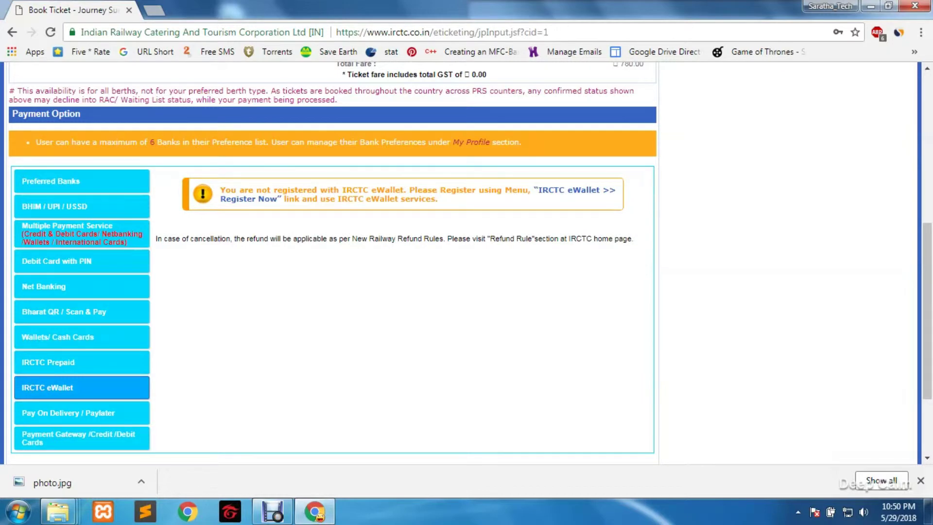
{"action": "scroll", "coordinate": [81, 362], "scroll_direction": "down", "scroll_amount": 2}
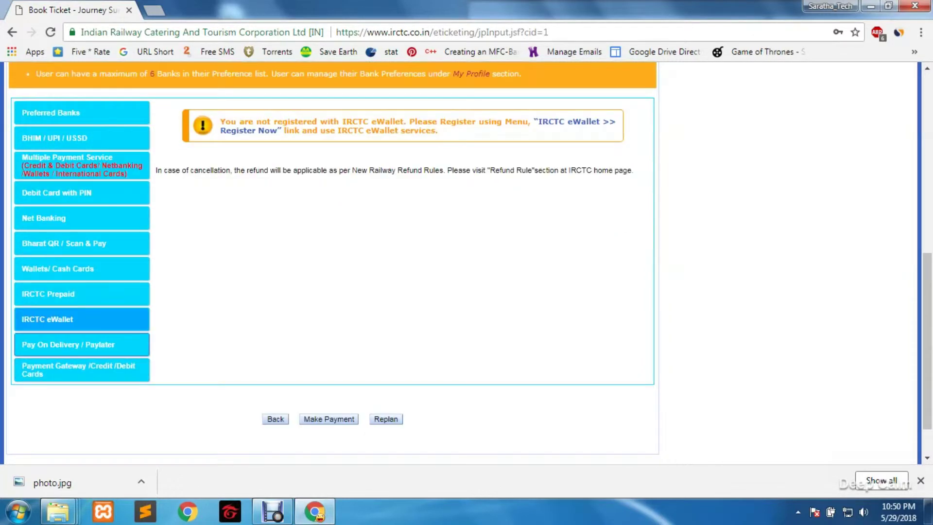
{"action": "left_click", "coordinate": [68, 344]}
{"action": "left_click", "coordinate": [78, 370]}
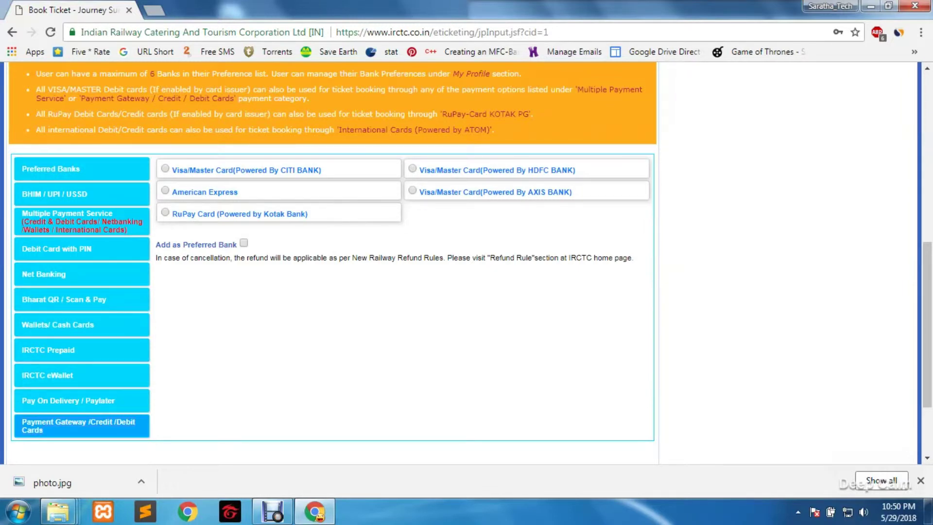
{"action": "scroll", "coordinate": [81, 221], "scroll_direction": "up", "scroll_amount": 2}
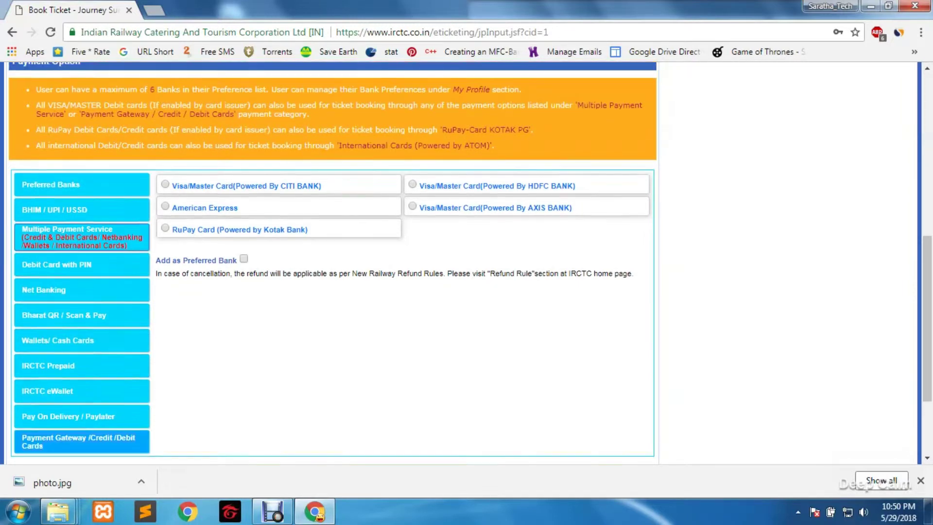
{"action": "scroll", "coordinate": [81, 221], "scroll_direction": "down", "scroll_amount": 4}
{"action": "scroll", "coordinate": [82, 222], "scroll_direction": "up", "scroll_amount": 4}
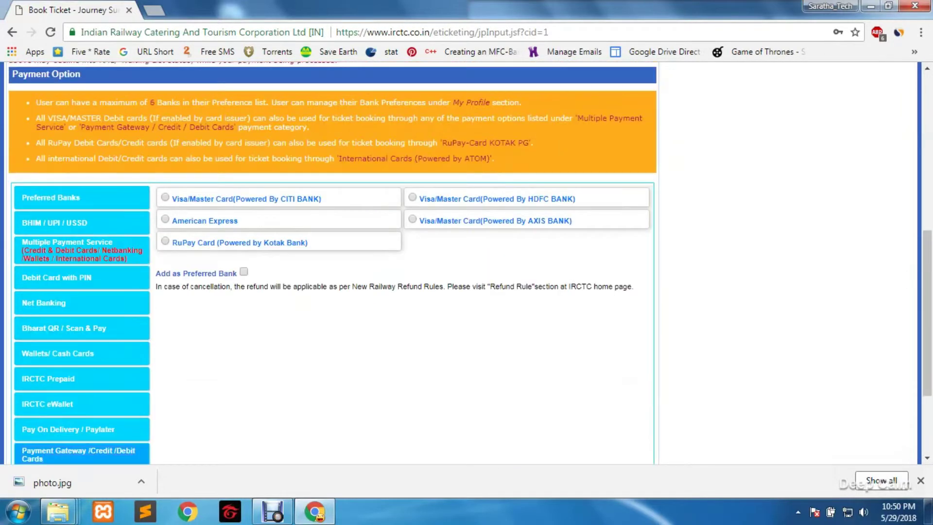
{"action": "left_click", "coordinate": [82, 222]}
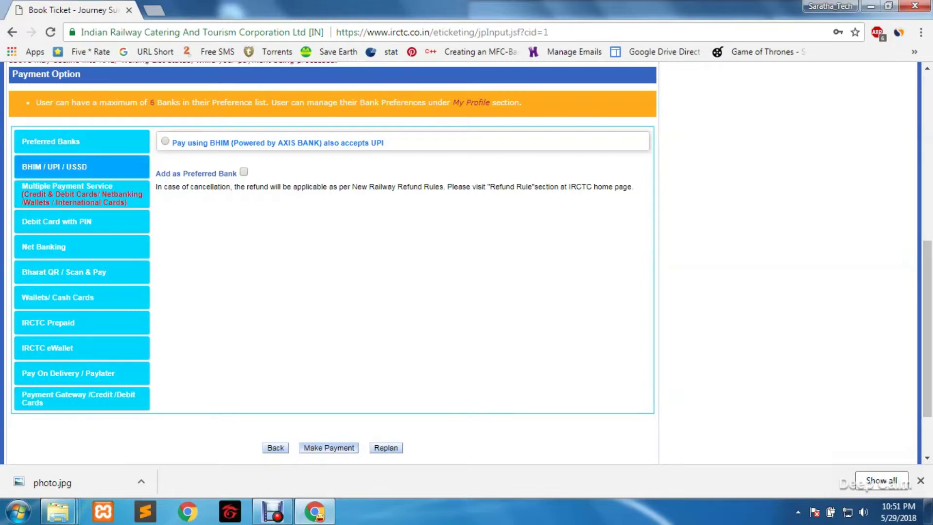
{"action": "scroll", "coordinate": [466, 262], "scroll_direction": "up", "scroll_amount": 8}
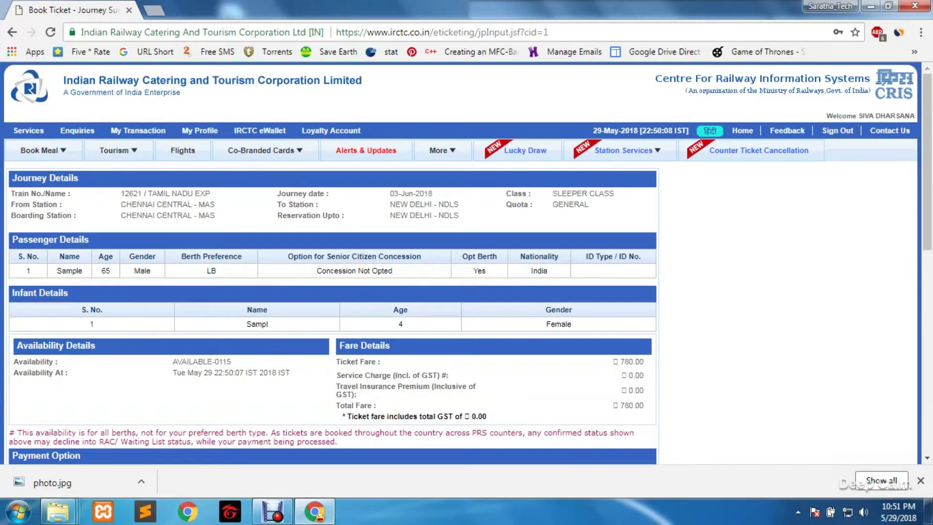
- Sign Out of the IRCTC account from the header, leaving the ₹780 booking unpaid
{"action": "scroll", "coordinate": [331, 263], "scroll_direction": "down", "scroll_amount": 4}
{"action": "scroll", "coordinate": [330, 263], "scroll_direction": "down", "scroll_amount": 5}
{"action": "scroll", "coordinate": [330, 263], "scroll_direction": "down", "scroll_amount": 1}
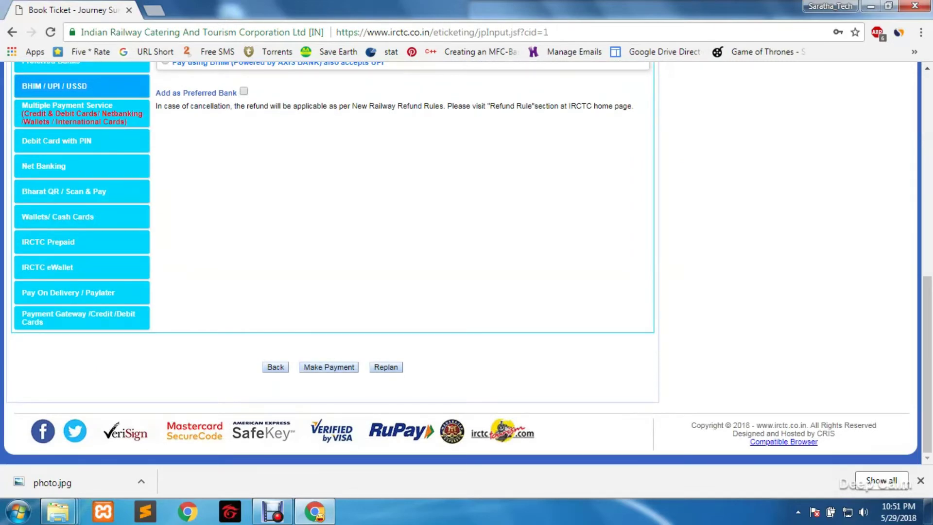
{"action": "scroll", "coordinate": [330, 262], "scroll_direction": "up", "scroll_amount": 5}
{"action": "scroll", "coordinate": [330, 262], "scroll_direction": "up", "scroll_amount": 4}
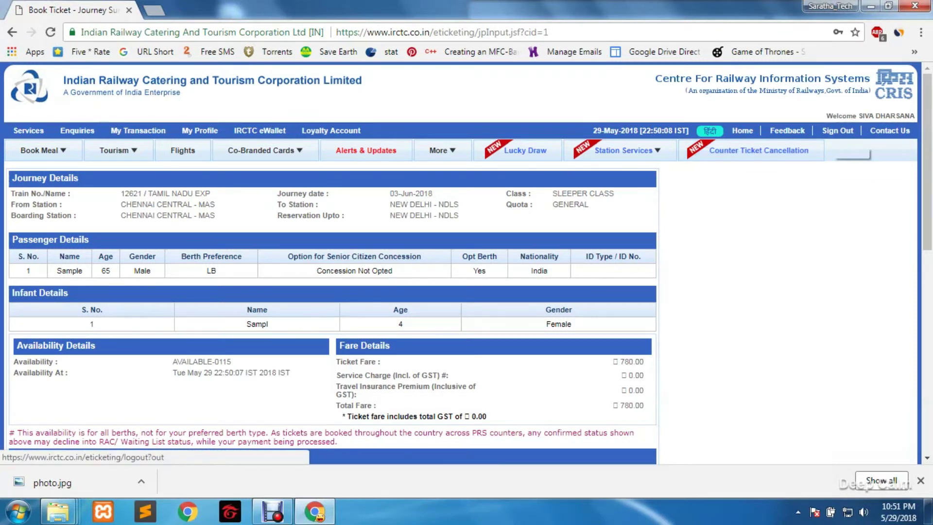
{"action": "left_click", "coordinate": [850, 152]}
{"action": "left_click", "coordinate": [798, 512]}
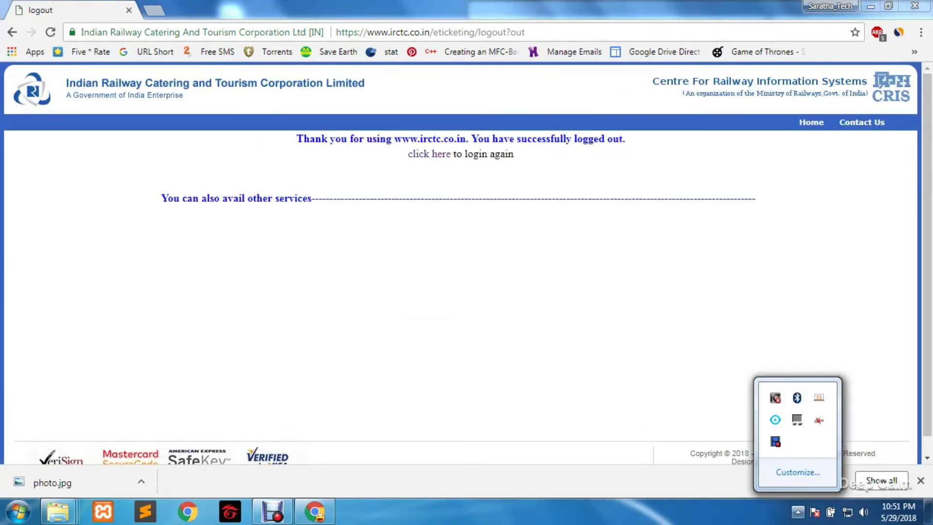